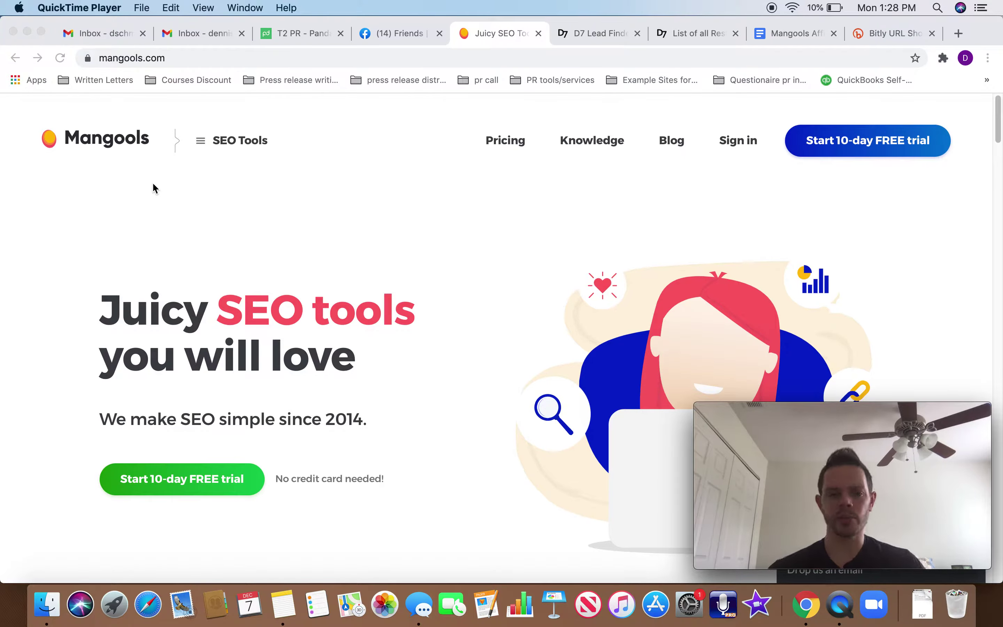
# Scroll the mangools.com homepage past features, testimonials and brand logos to the Free learning materials guides
pyautogui.scroll(-10, 170, 233)
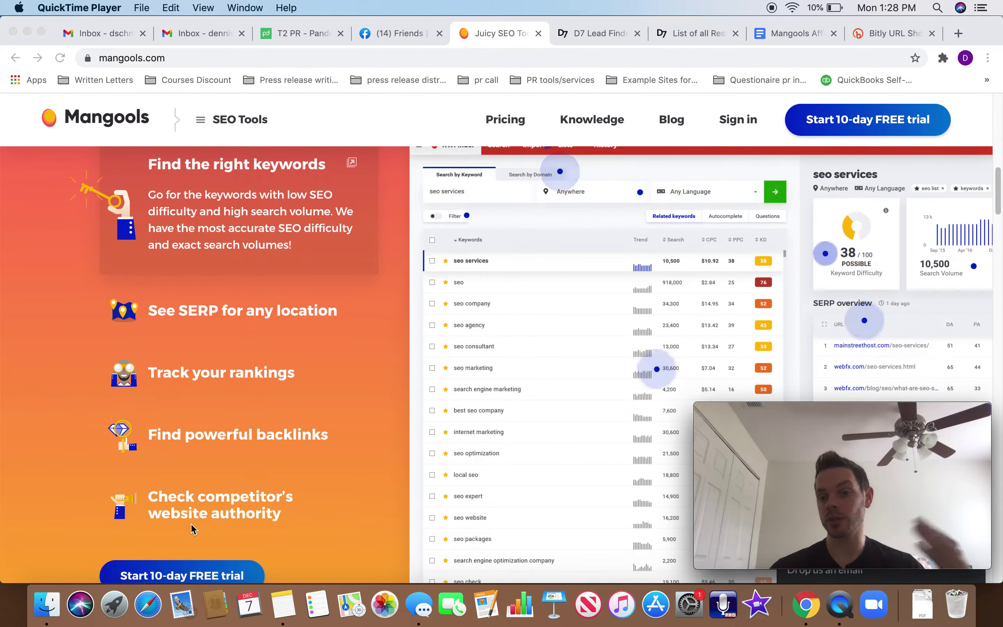
pyautogui.scroll(-6, 191, 528)
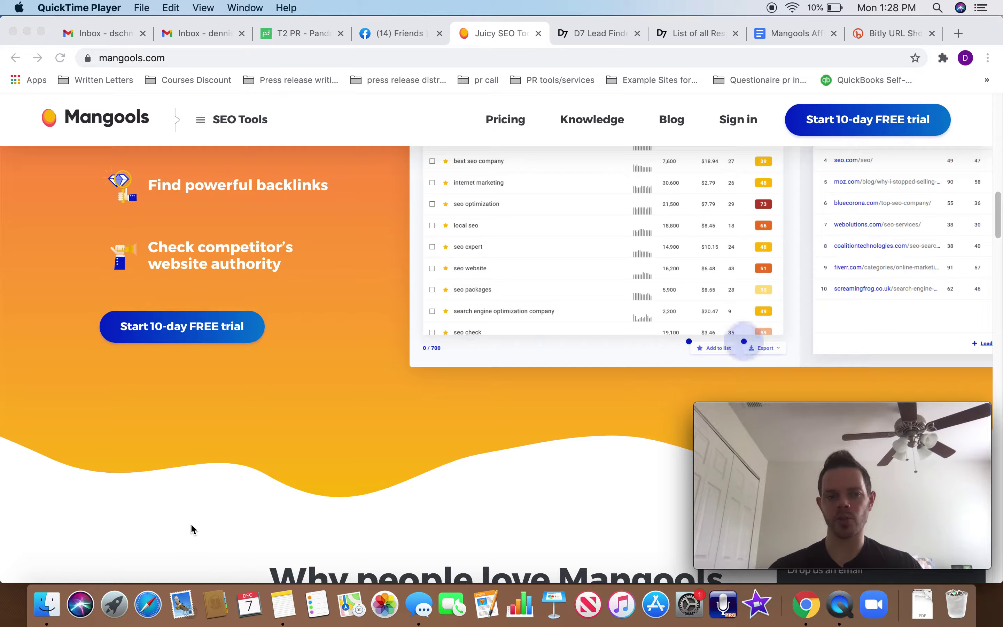
pyautogui.scroll(-1, 191, 528)
pyautogui.scroll(-3, 191, 529)
pyautogui.scroll(-8, 192, 531)
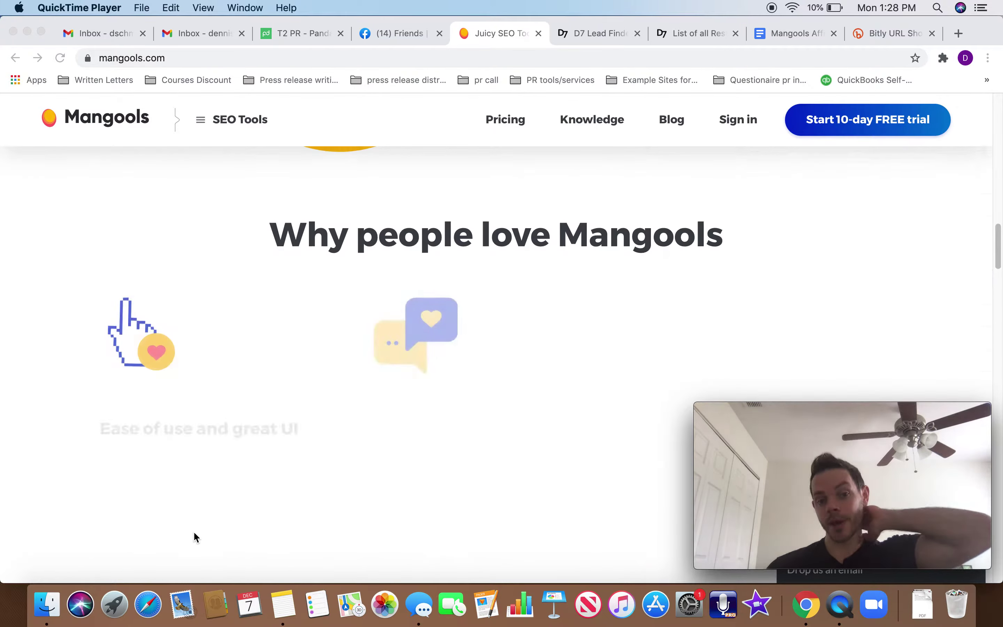
pyautogui.scroll(-20, 196, 537)
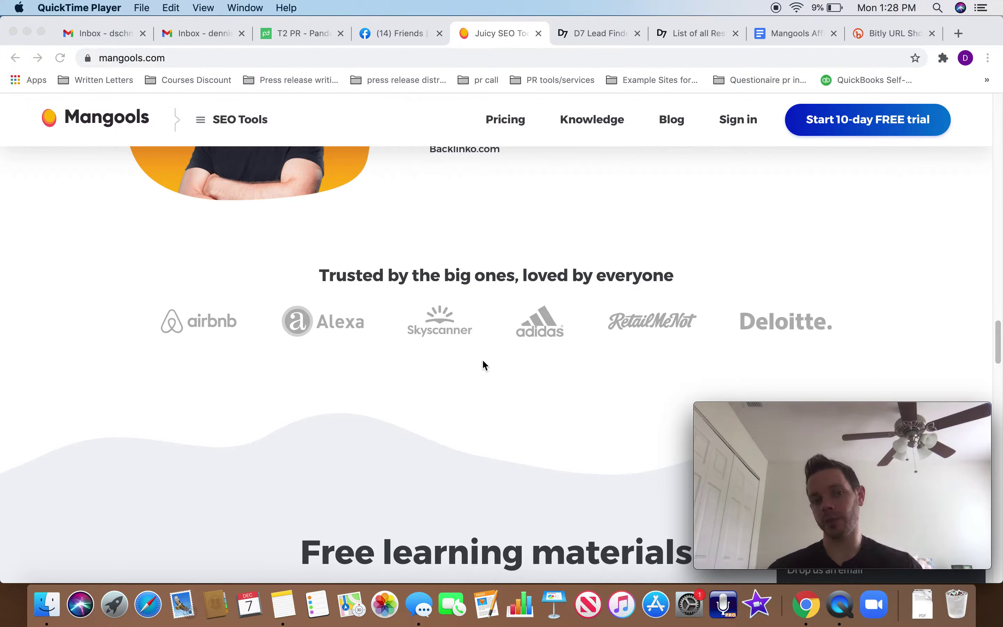
pyautogui.scroll(-5, 482, 359)
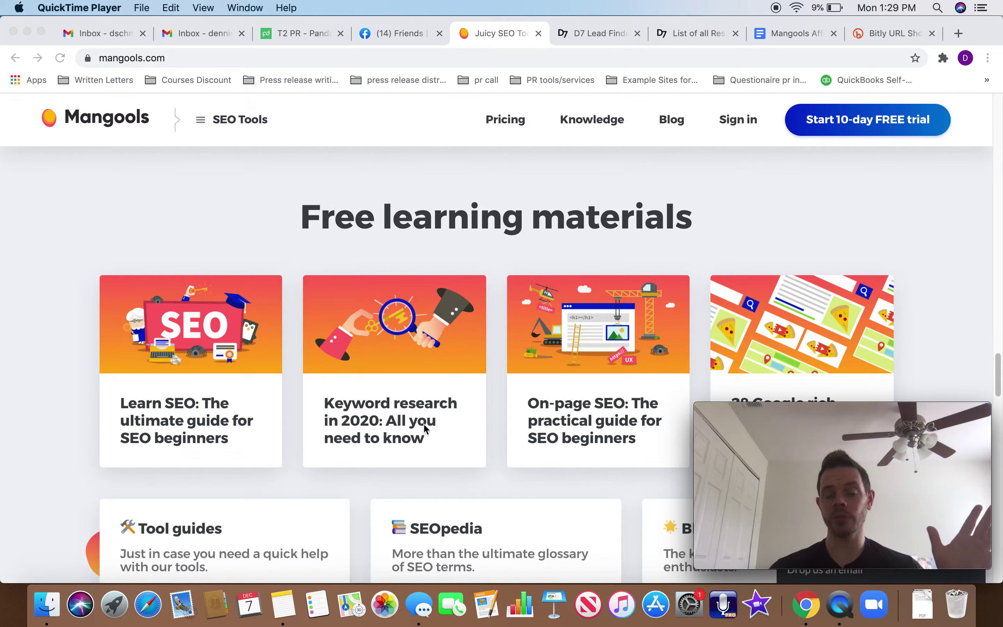
pyautogui.scroll(-2, 424, 425)
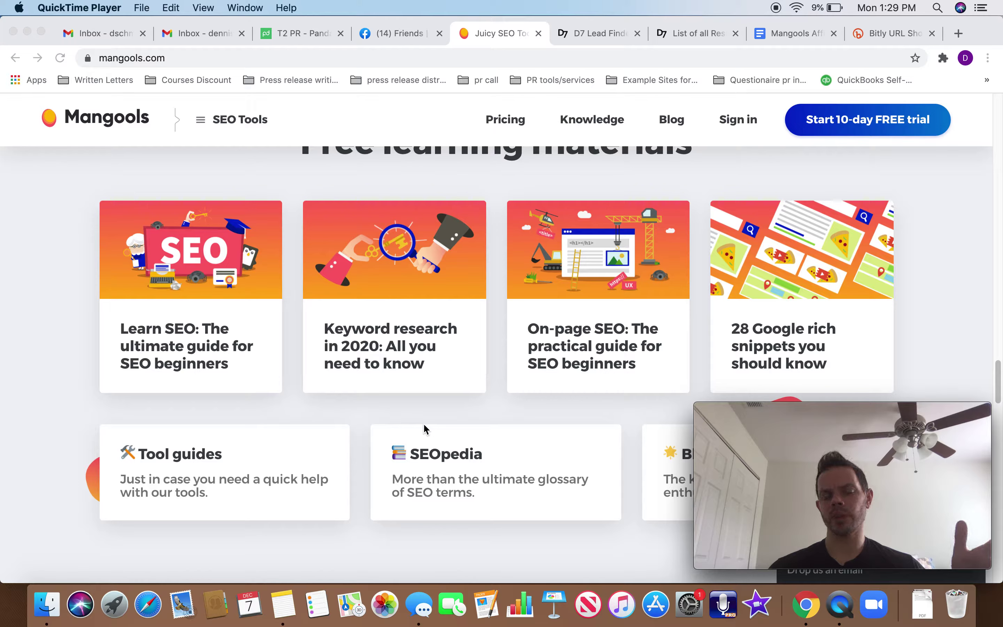
# Scroll past the Basic, Premium and Agency pricing table down to the footer links
pyautogui.scroll(-1, 424, 425)
pyautogui.scroll(-10, 424, 426)
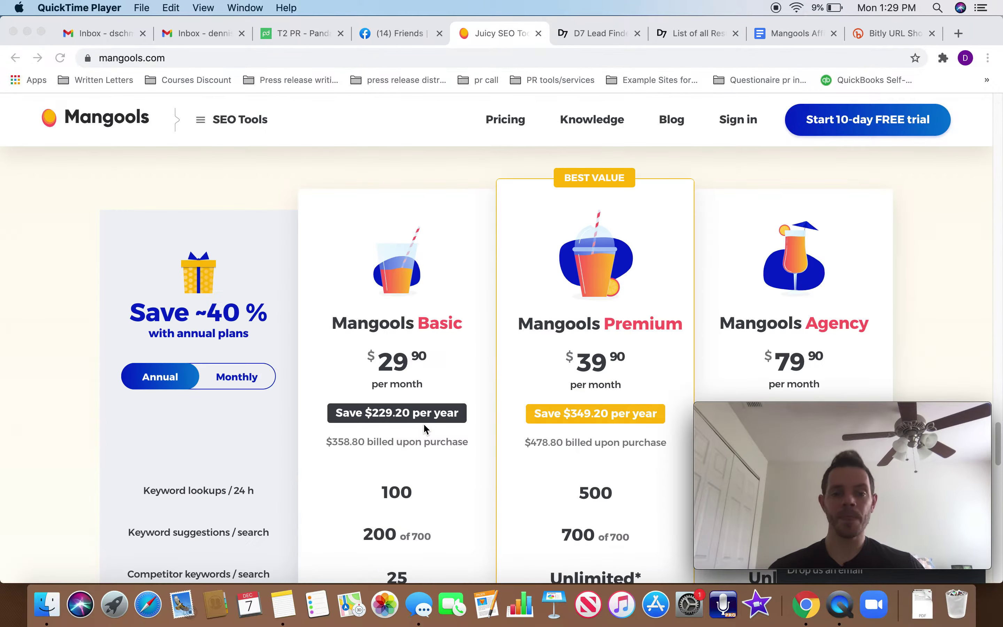
pyautogui.scroll(-2, 424, 427)
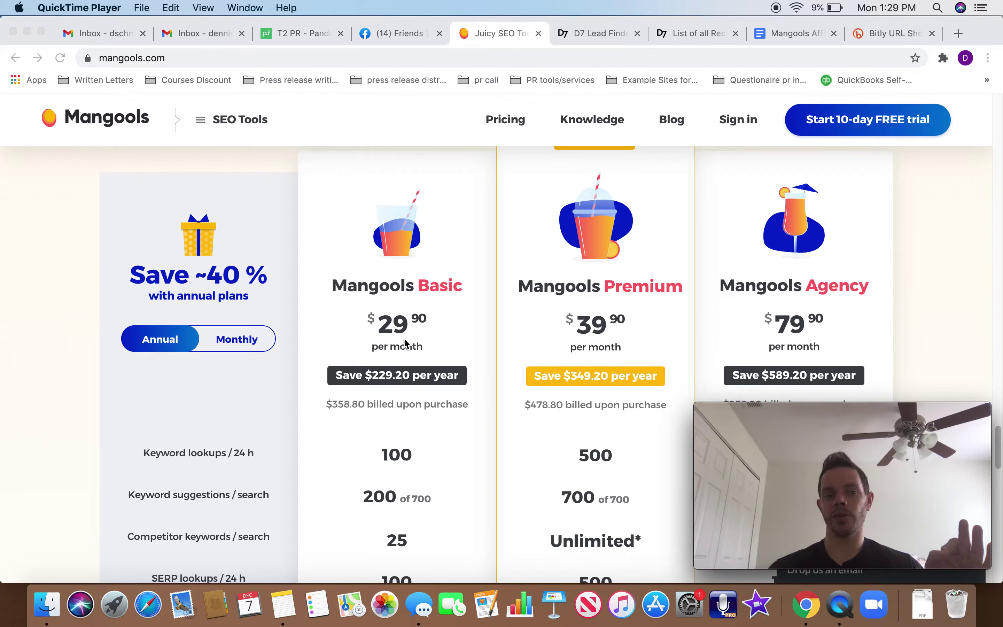
pyautogui.scroll(-1, 406, 343)
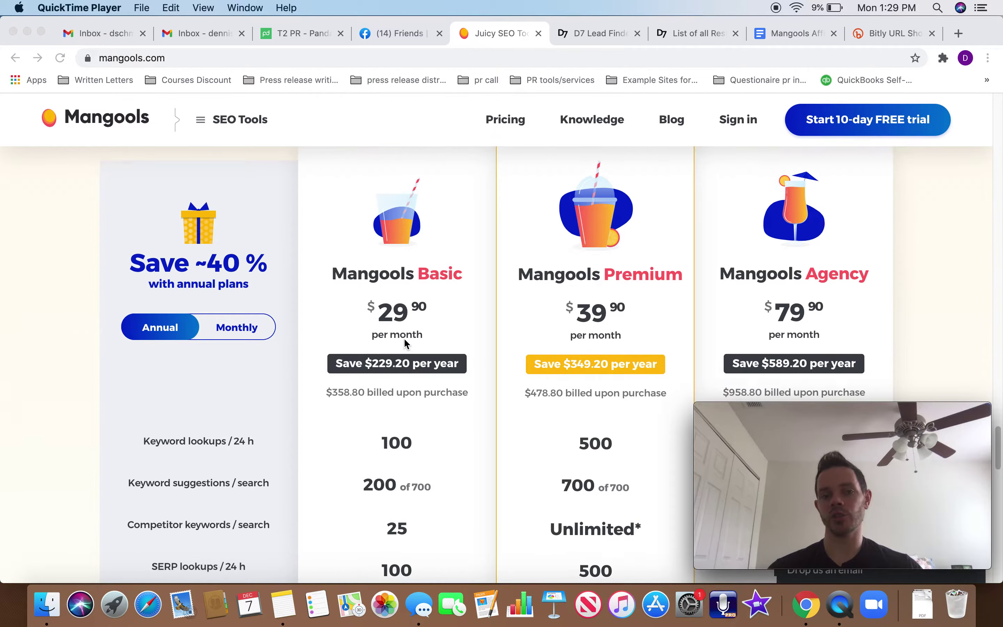
pyautogui.scroll(-3, 404, 338)
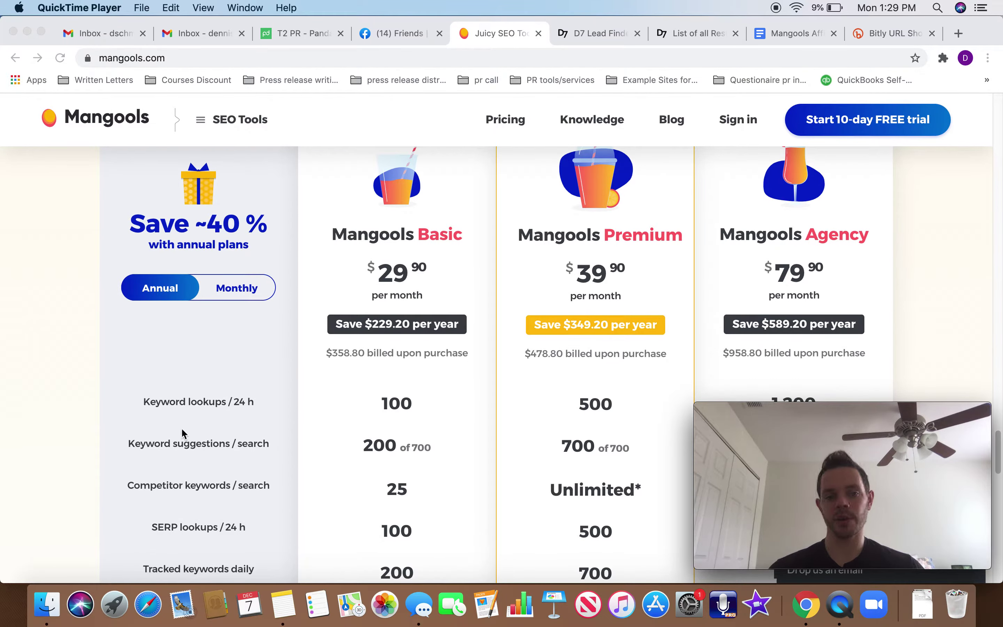
pyautogui.scroll(-10, 357, 388)
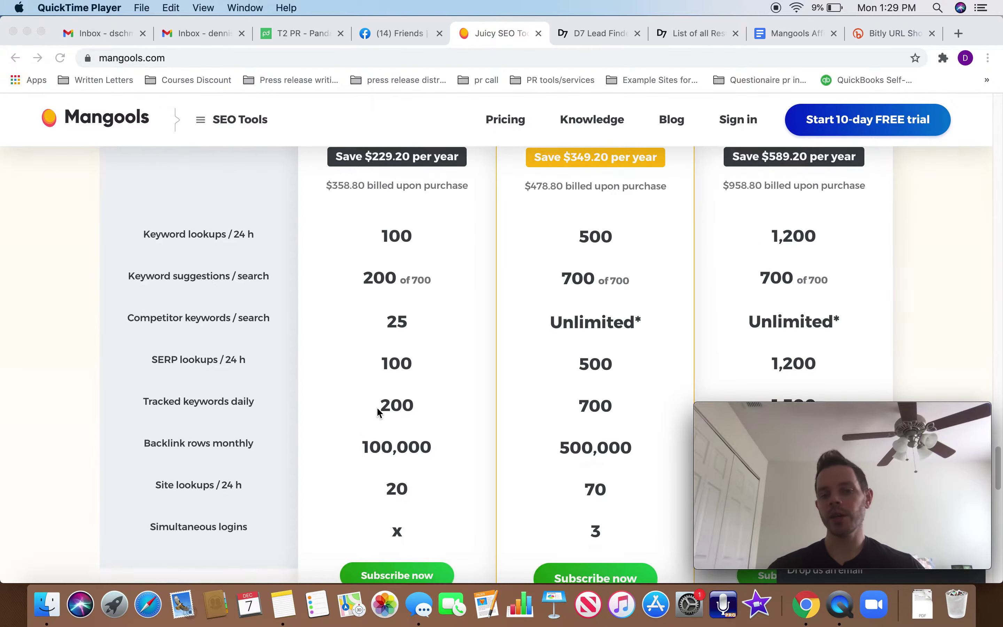
pyautogui.scroll(-10, 373, 413)
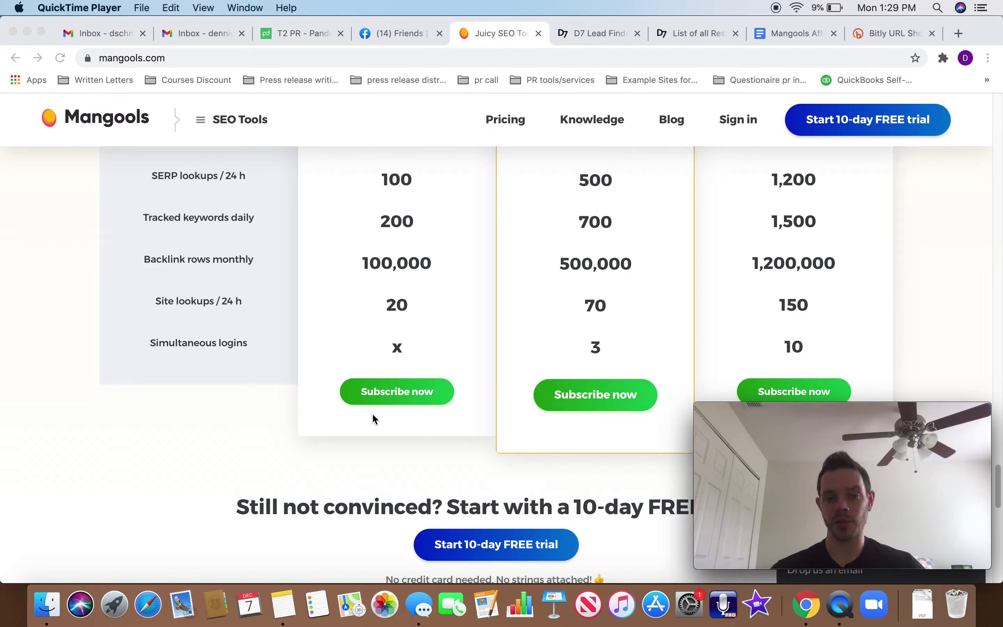
pyautogui.scroll(-20, 373, 413)
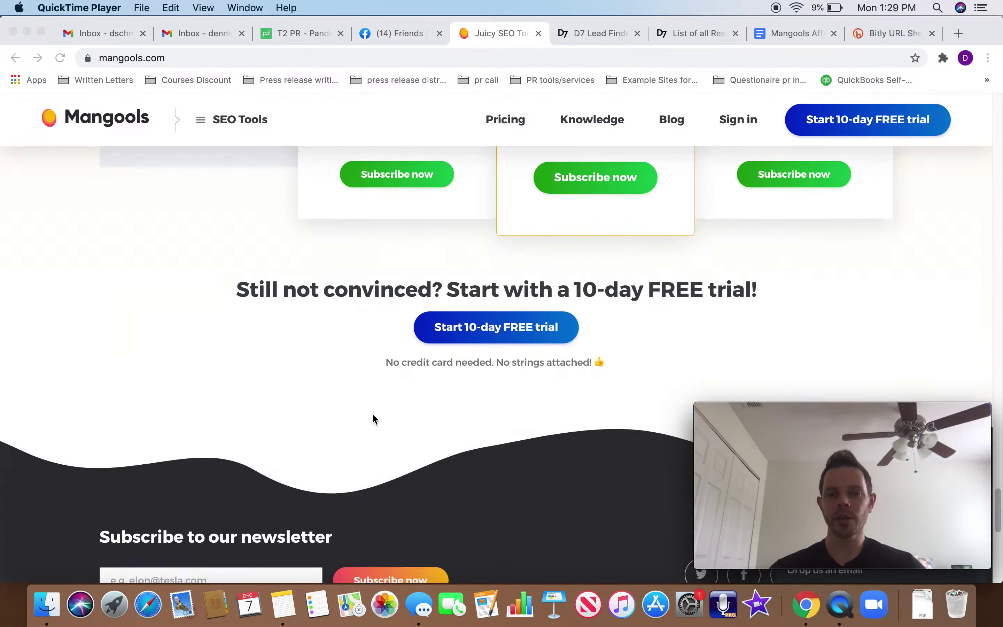
pyautogui.scroll(-3, 375, 422)
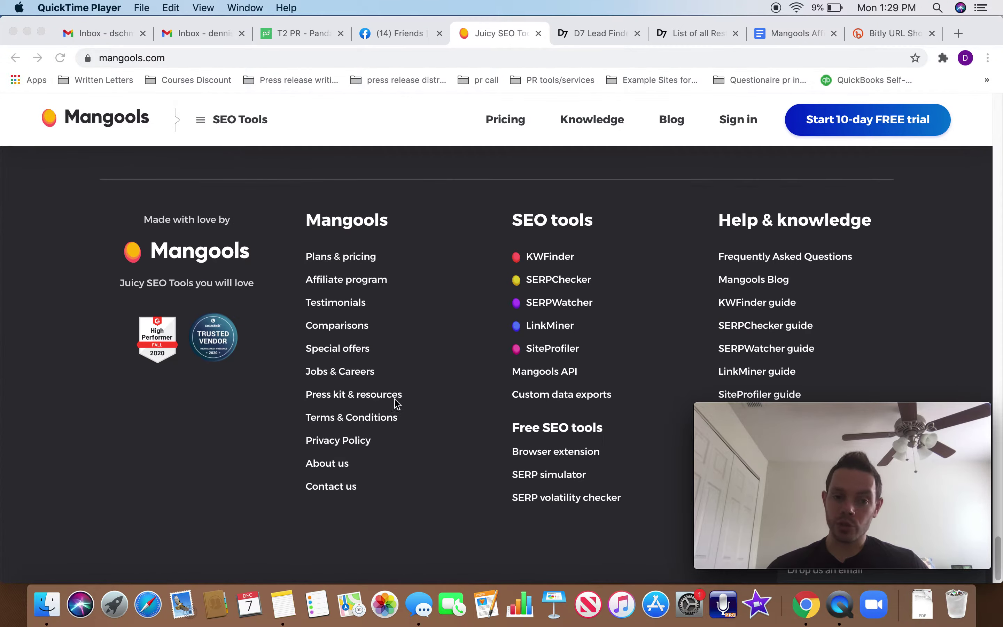
# Open Affiliate program from the footer and review the $613.02 monthly example and Register, Promote, Earn steps
pyautogui.click(334, 285)
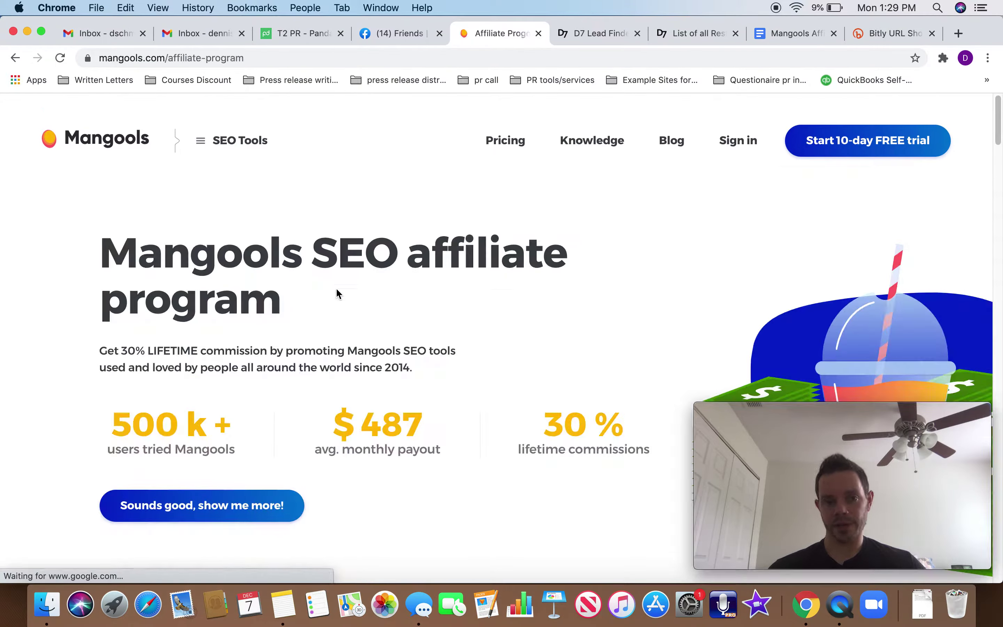
pyautogui.scroll(-10, 370, 317)
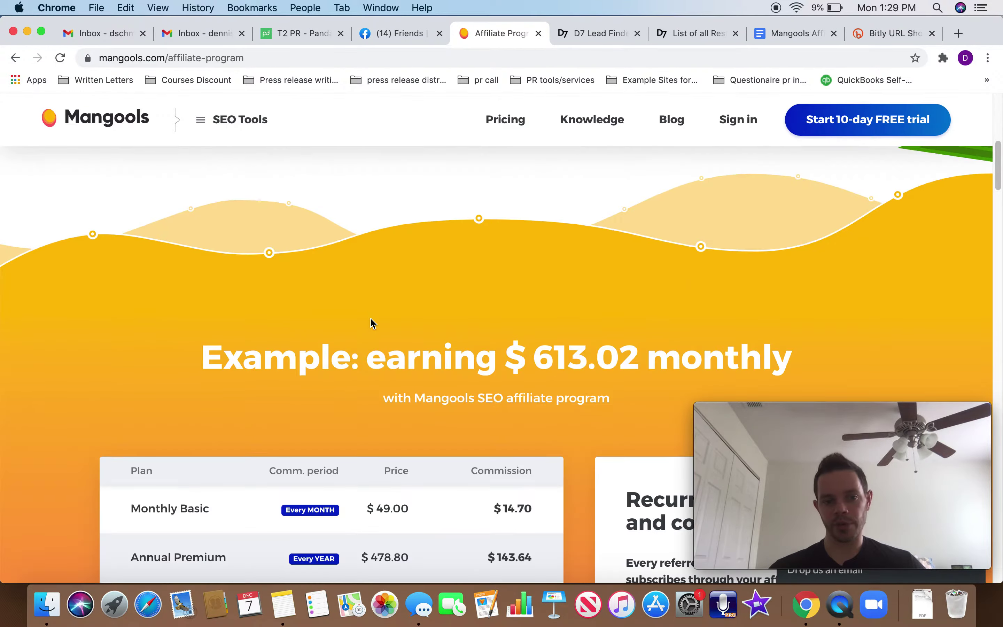
pyautogui.scroll(-5, 370, 323)
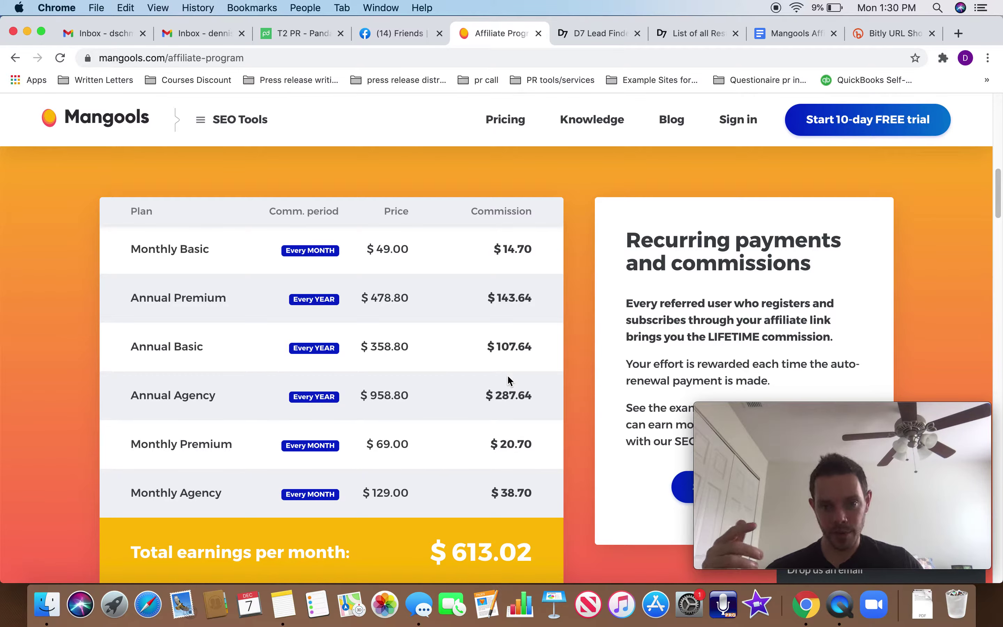
pyautogui.scroll(-12, 508, 377)
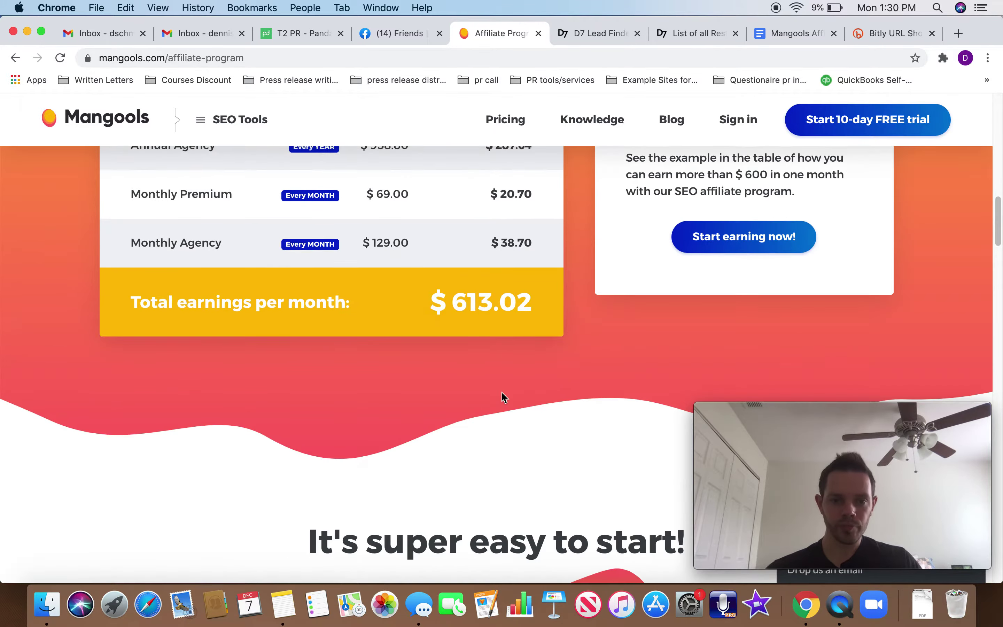
pyautogui.scroll(-15, 503, 395)
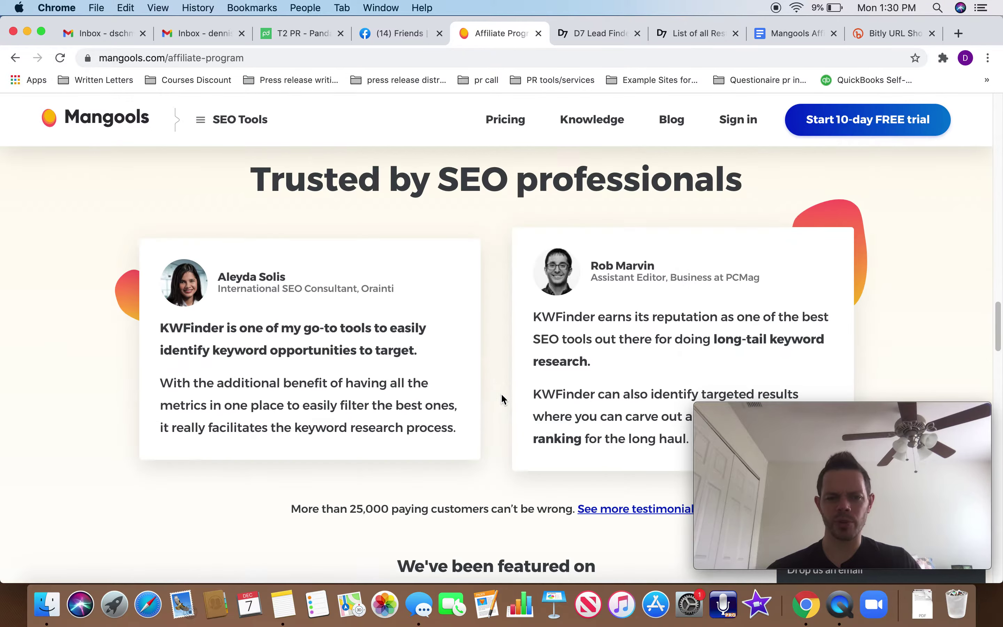
pyautogui.scroll(15, 502, 399)
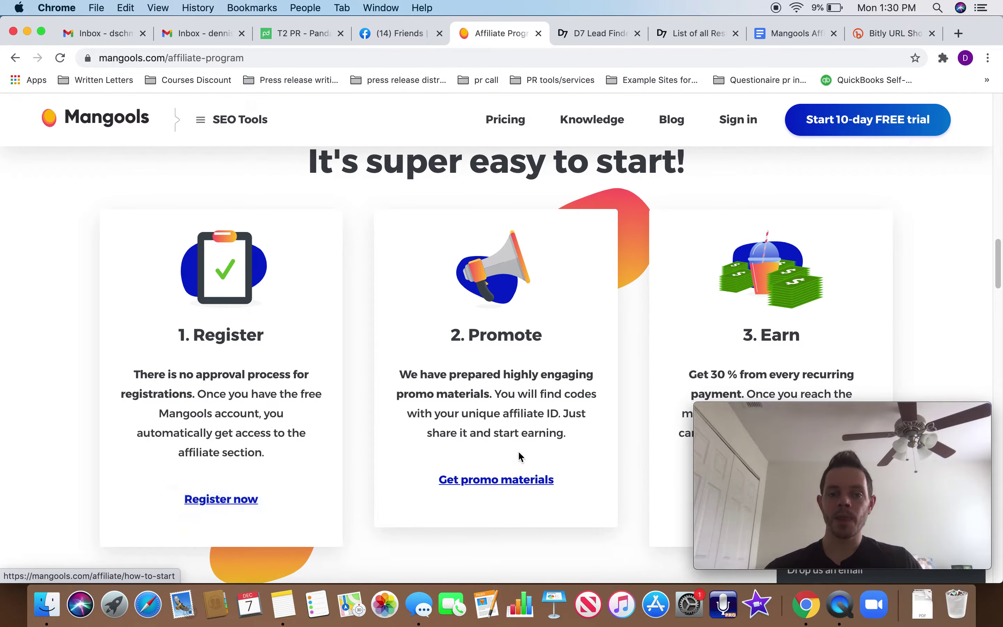
pyautogui.scroll(-3, 482, 494)
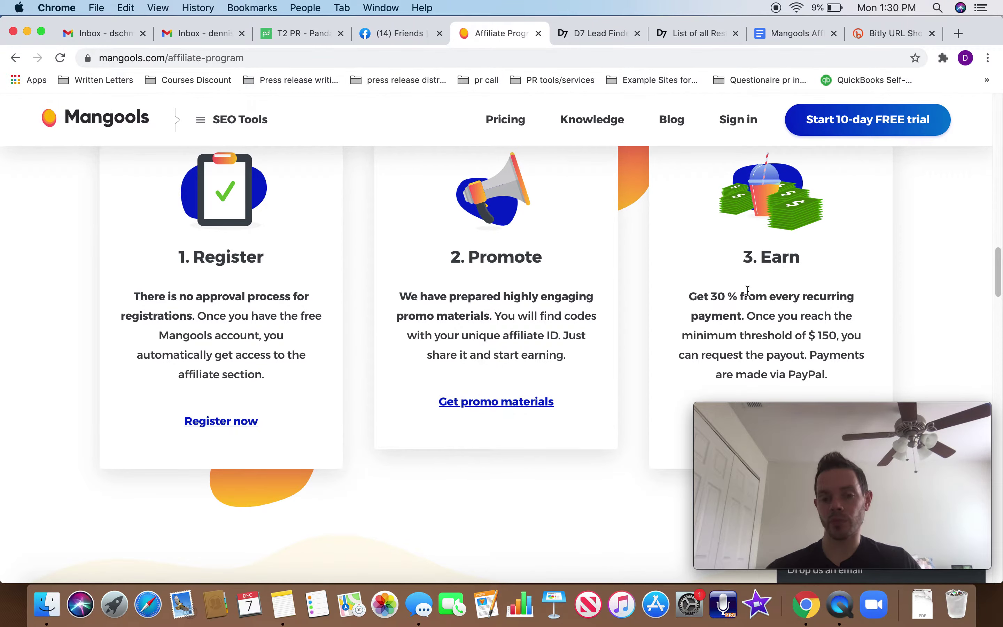
pyautogui.moveTo(803, 374); pyautogui.dragTo(787, 377)
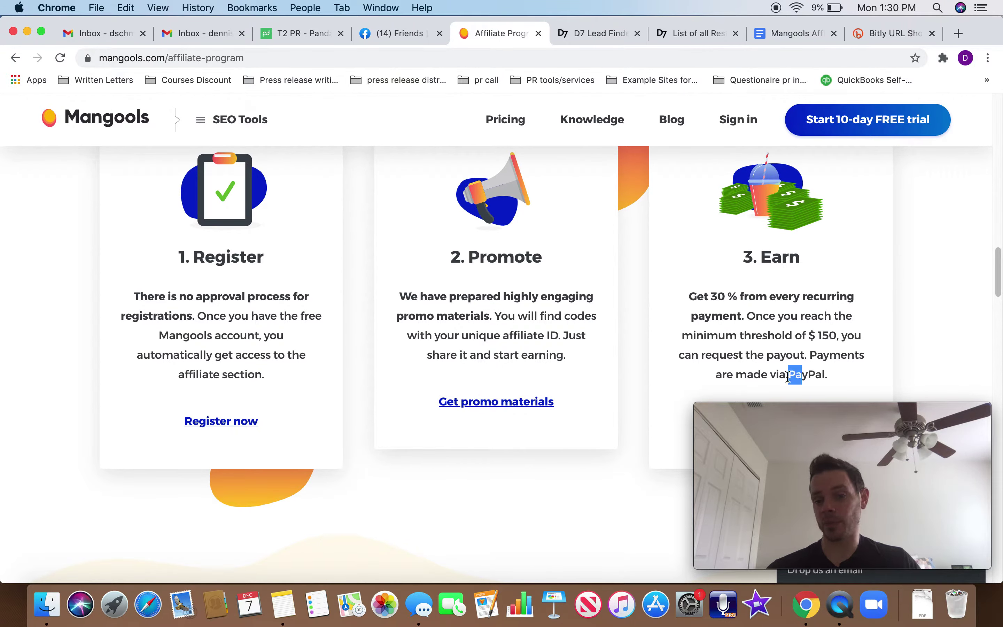
pyautogui.scroll(-15, 787, 377)
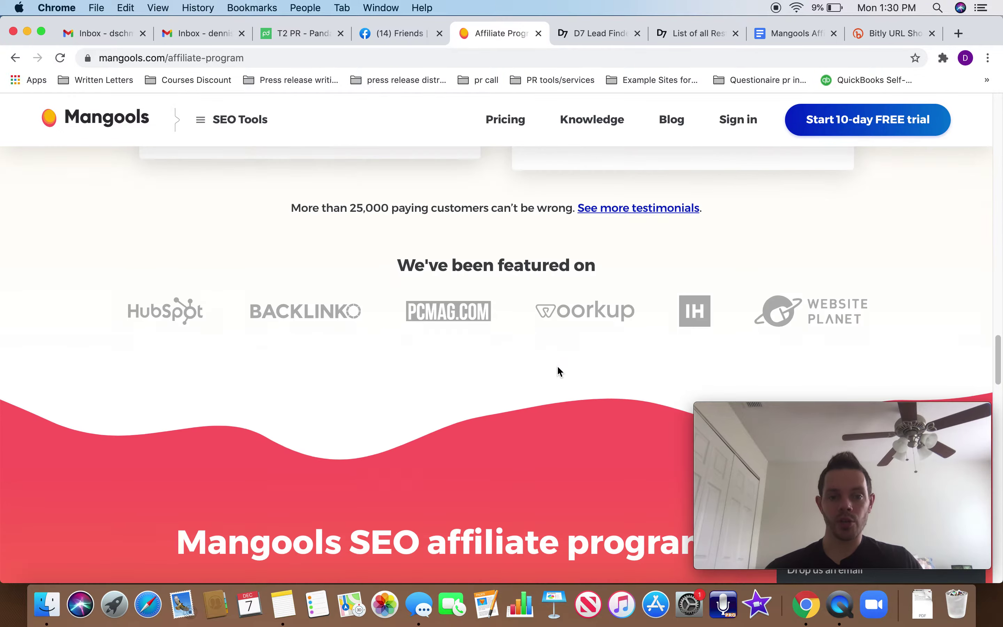
pyautogui.scroll(-12, 557, 367)
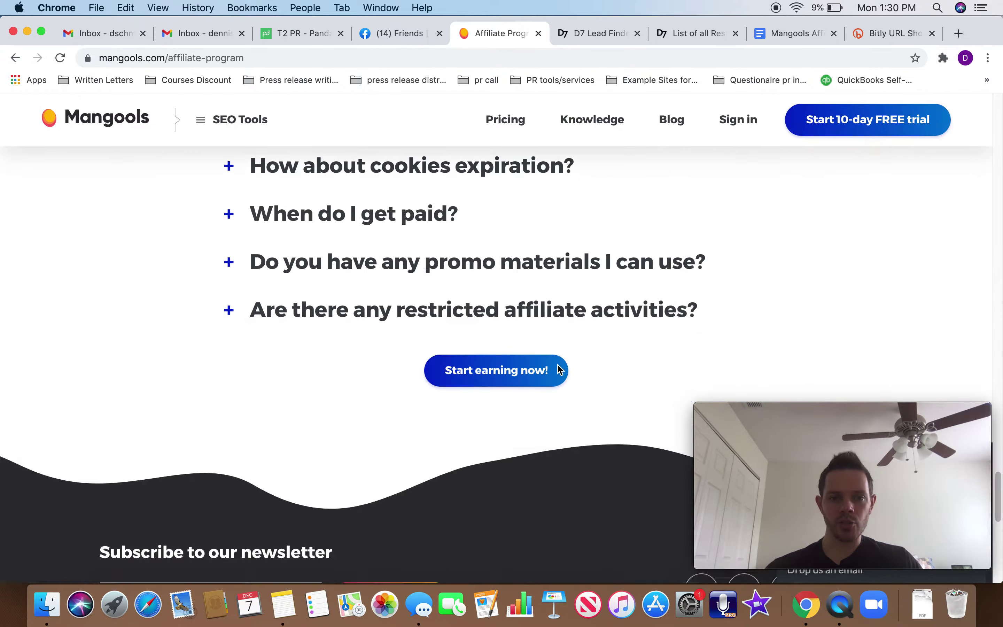
pyautogui.scroll(-10, 557, 369)
pyautogui.scroll(20, 558, 369)
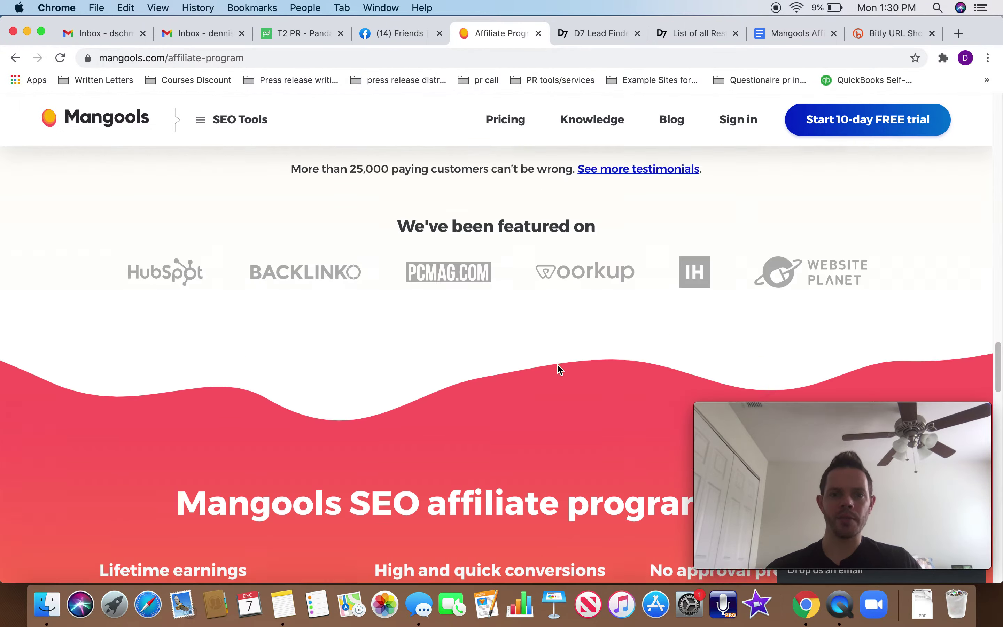
pyautogui.scroll(15, 558, 369)
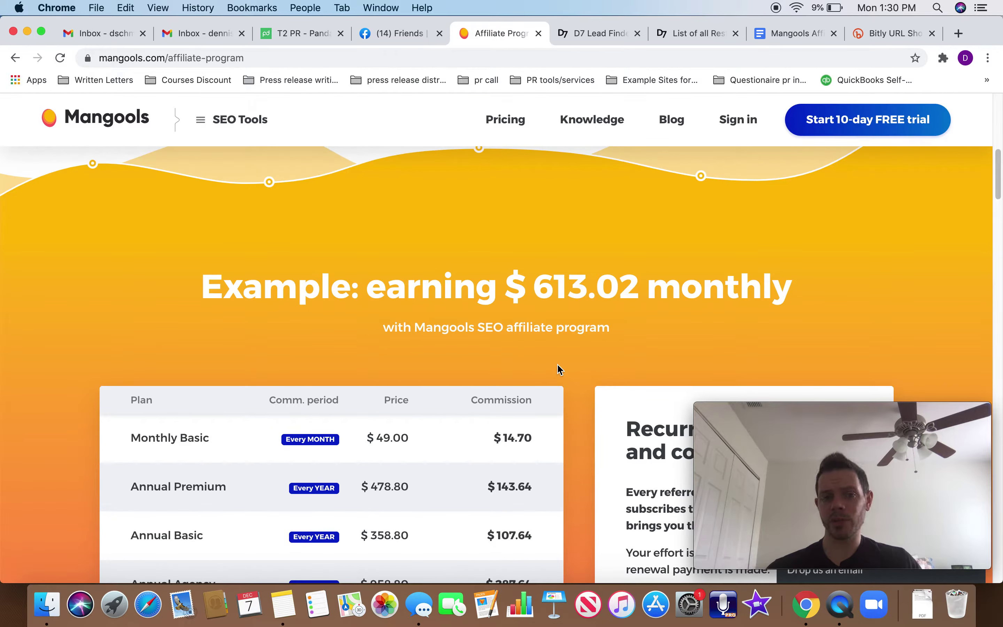
pyautogui.scroll(10, 558, 366)
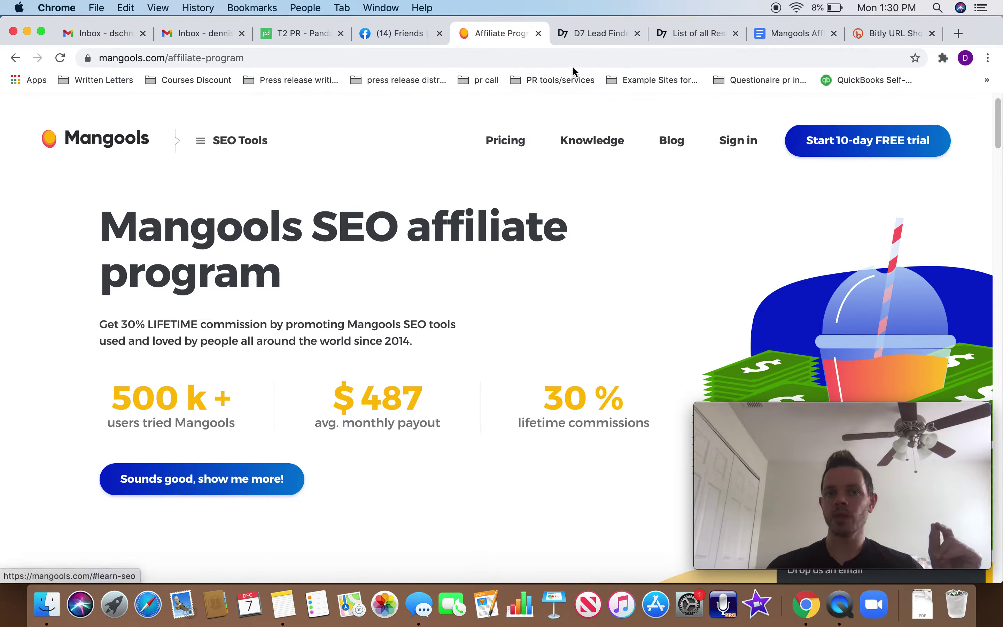
# Switch to D7 Lead Finder and open the first sample screenshot showing Attorneys leads in New York
pyautogui.click(587, 35)
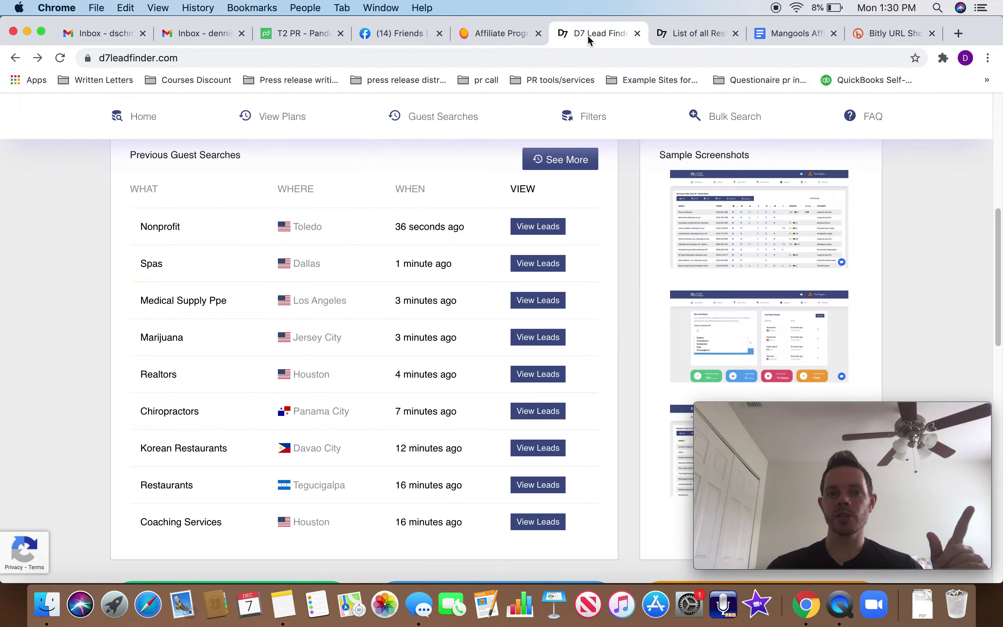
pyautogui.scroll(10, 463, 350)
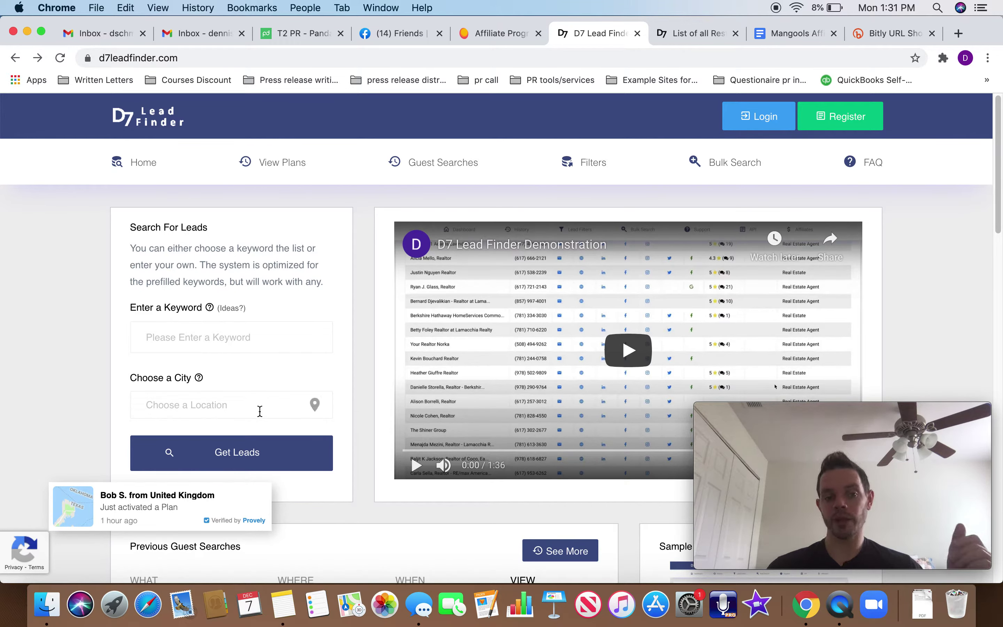
pyautogui.scroll(-10, 260, 411)
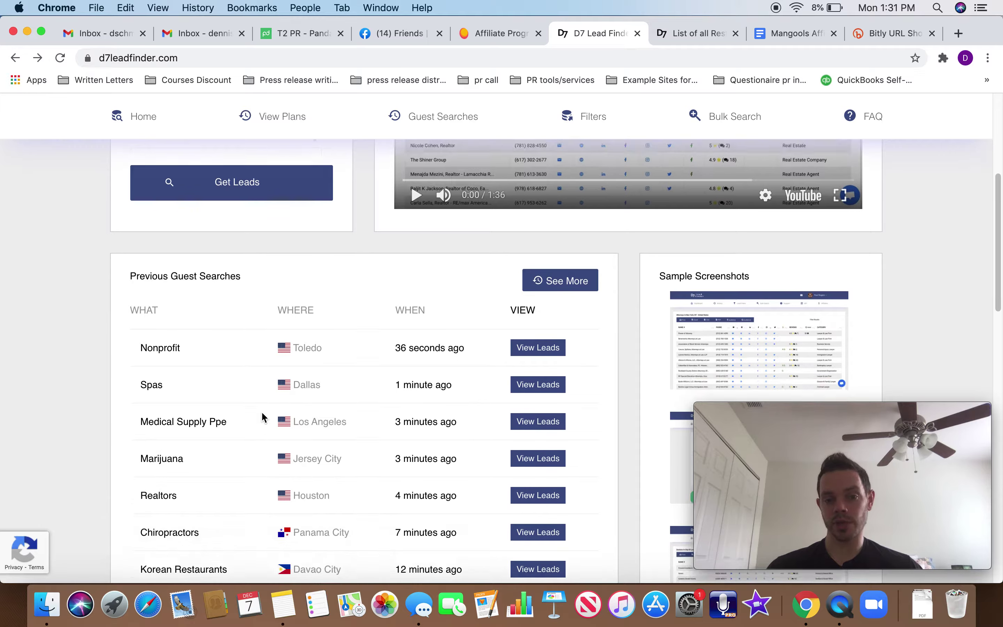
pyautogui.click(713, 285)
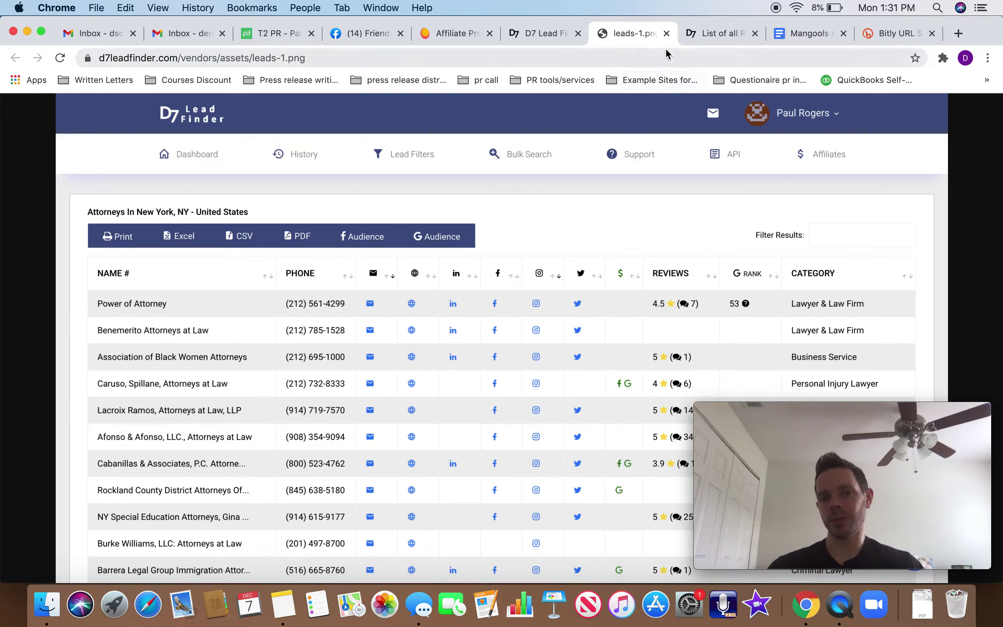
# Close the sample screenshot and browse the Boston (MA) restaurant leads with phones, emails and review scores
pyautogui.click(666, 33)
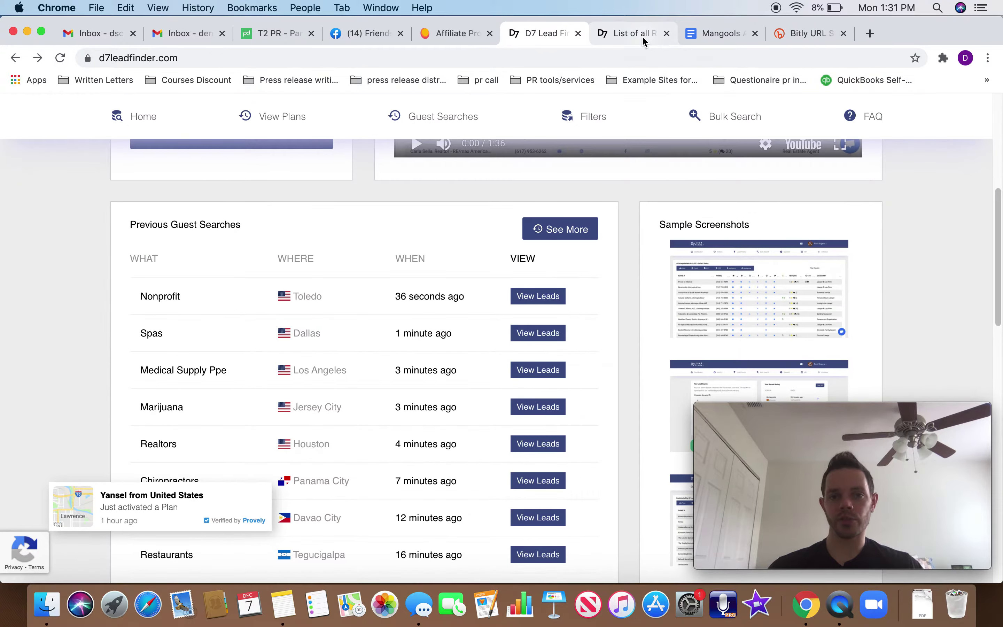
pyautogui.scroll(5, 249, 249)
pyautogui.scroll(-6, 167, 264)
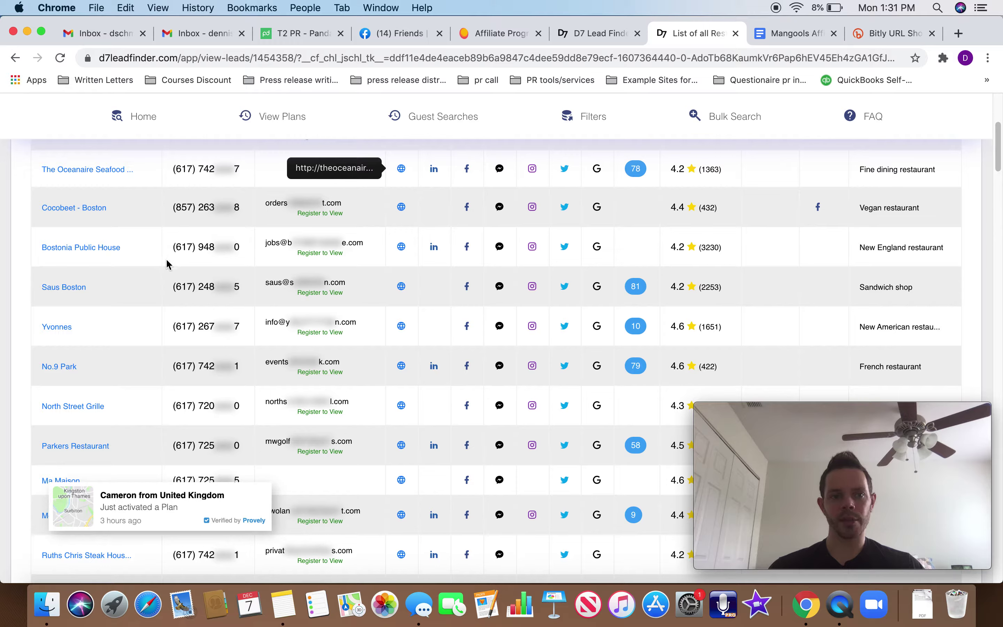
pyautogui.scroll(-6, 46, 394)
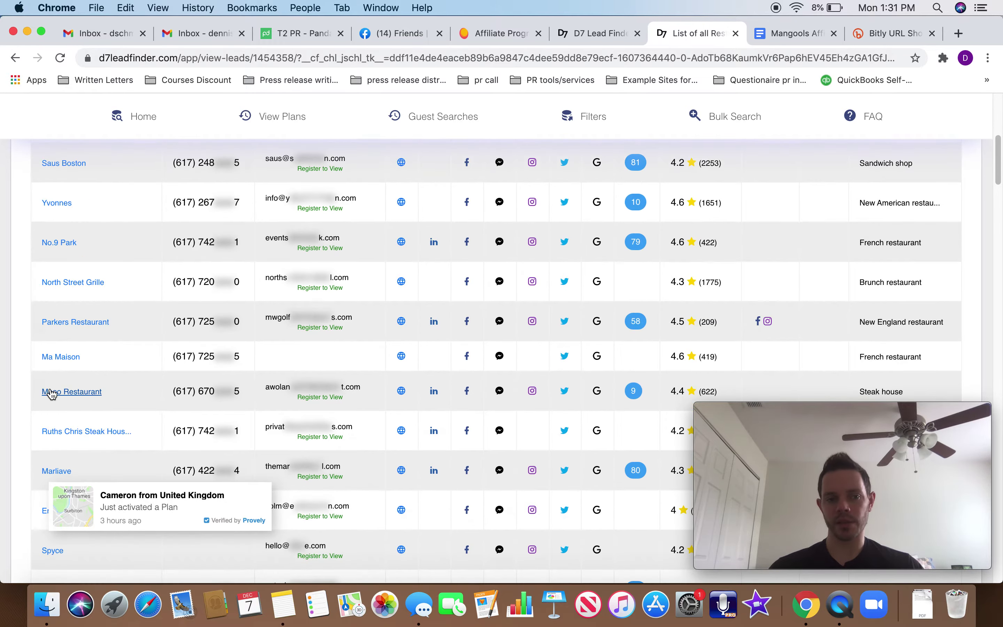
pyautogui.scroll(-6, 51, 416)
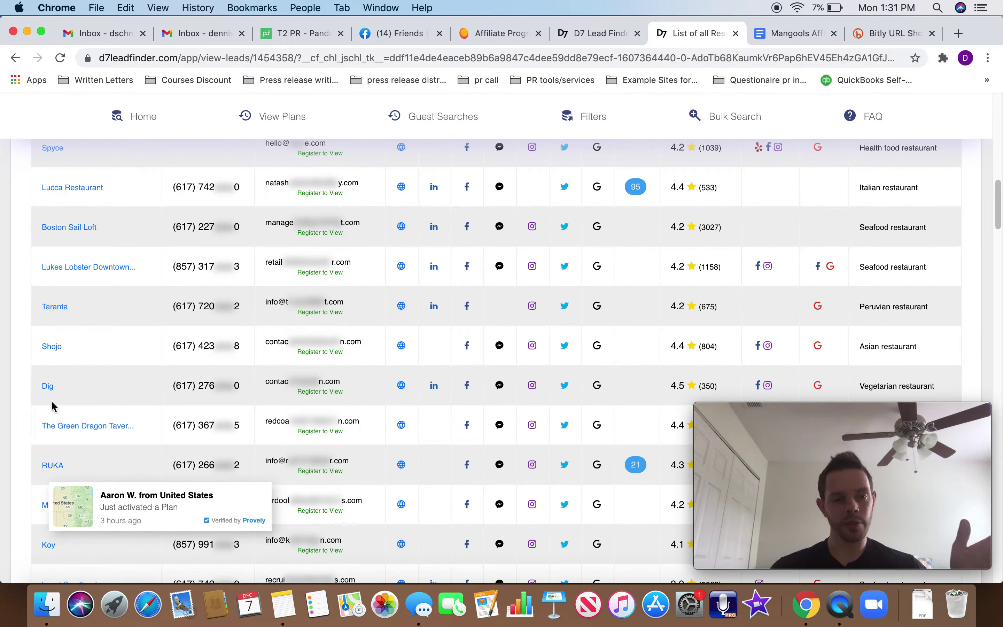
pyautogui.scroll(10, 53, 398)
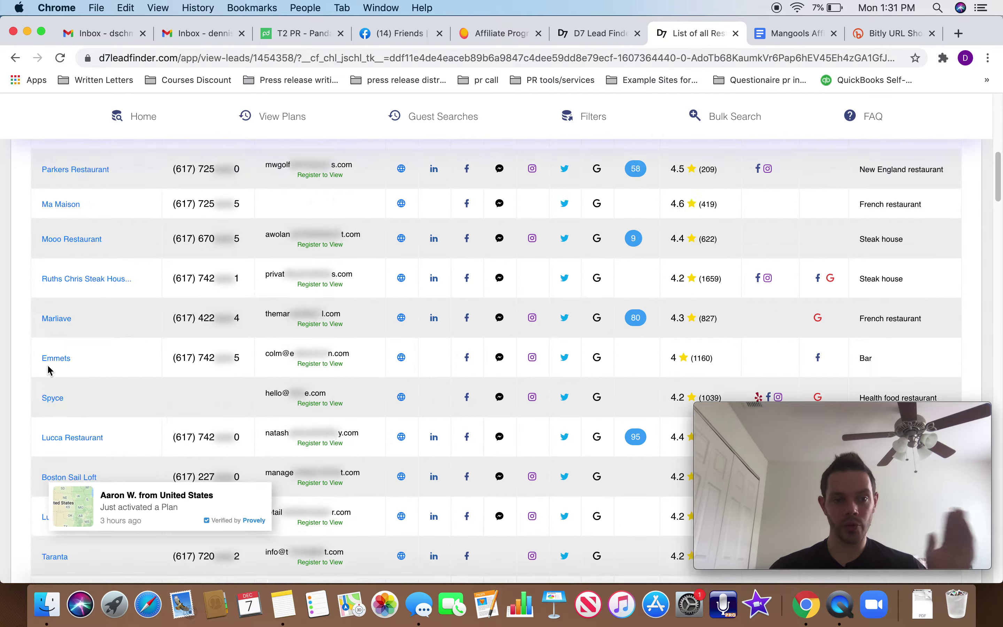
pyautogui.scroll(9, 49, 373)
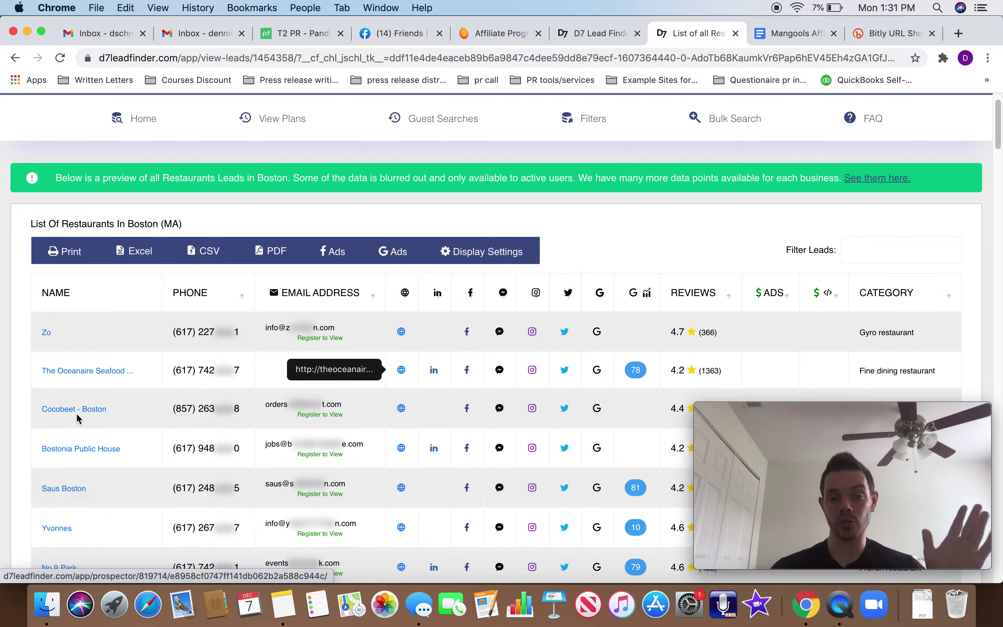
pyautogui.scroll(-2, 91, 450)
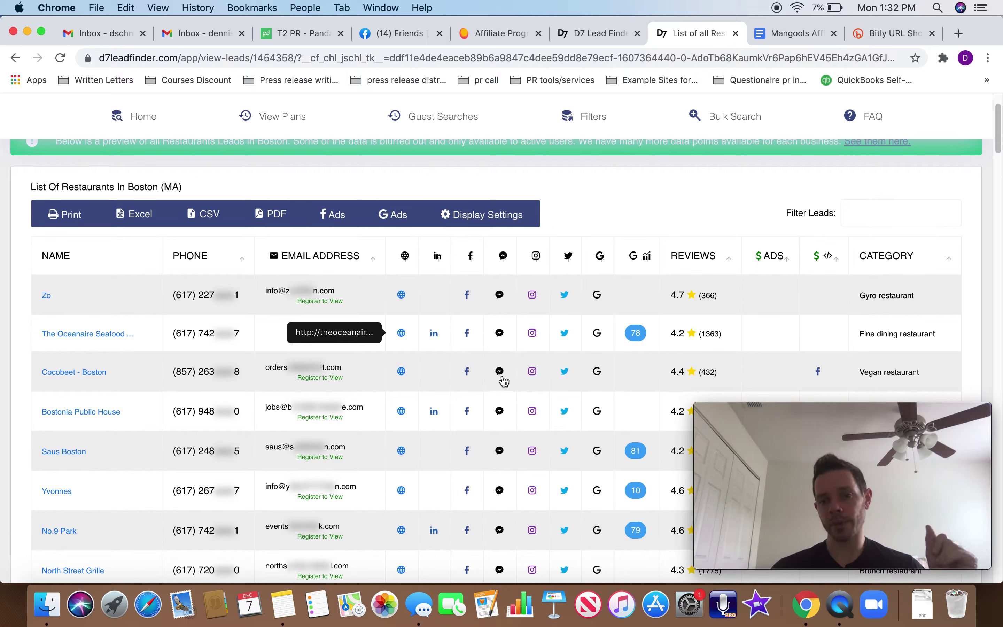
pyautogui.moveTo(695, 347)
pyautogui.scroll(-1, 694, 343)
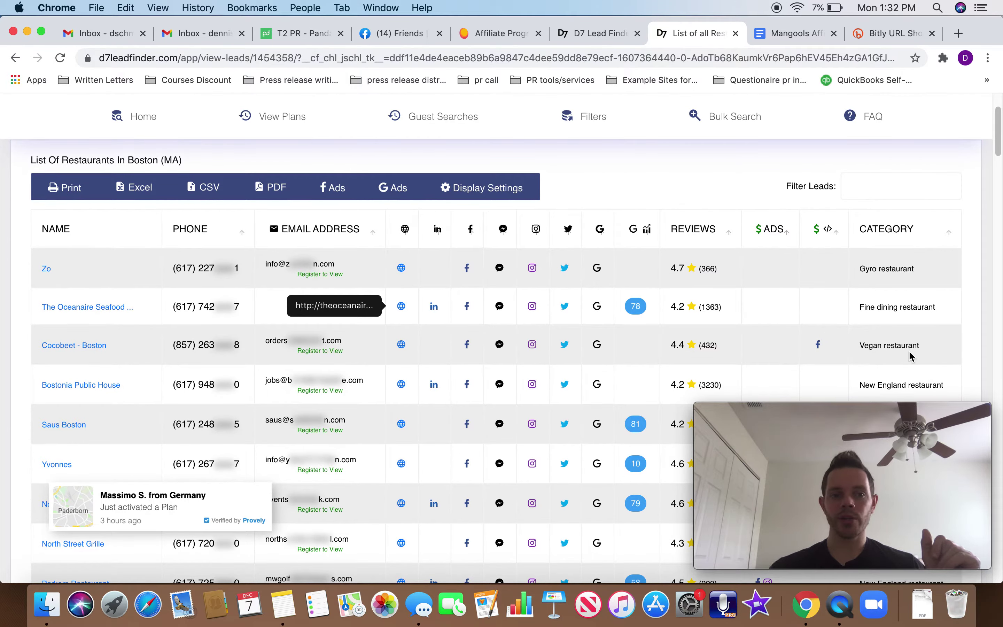
pyautogui.scroll(-2, 909, 350)
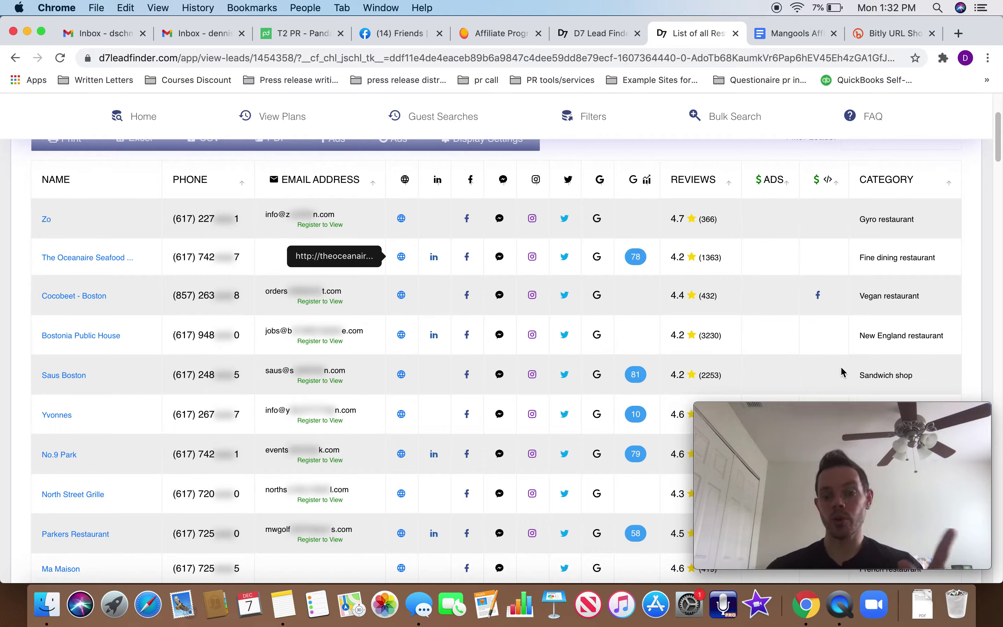
pyautogui.moveTo(700, 295)
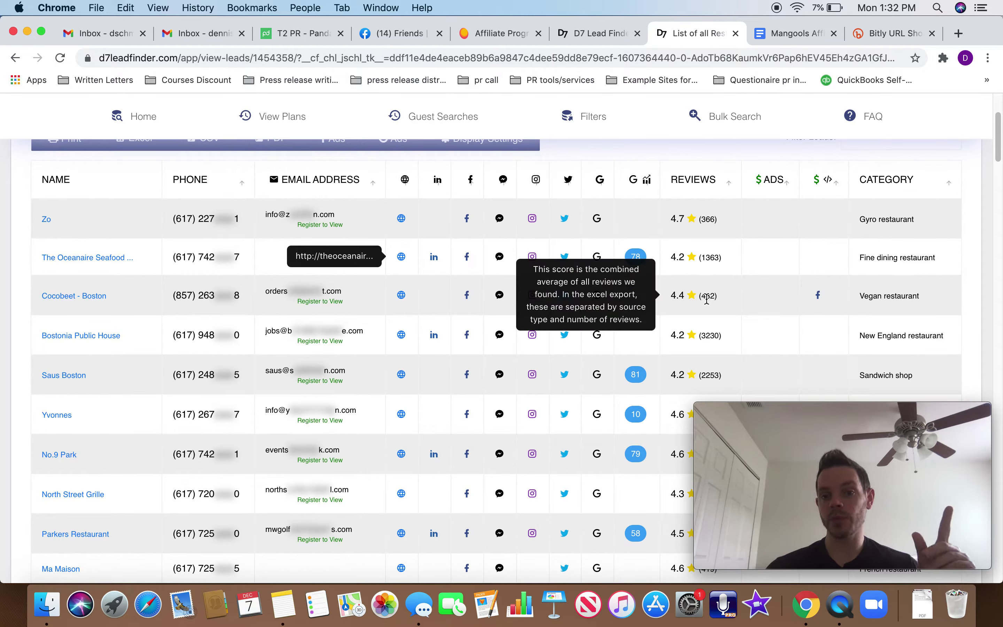
pyautogui.doubleClick(709, 336)
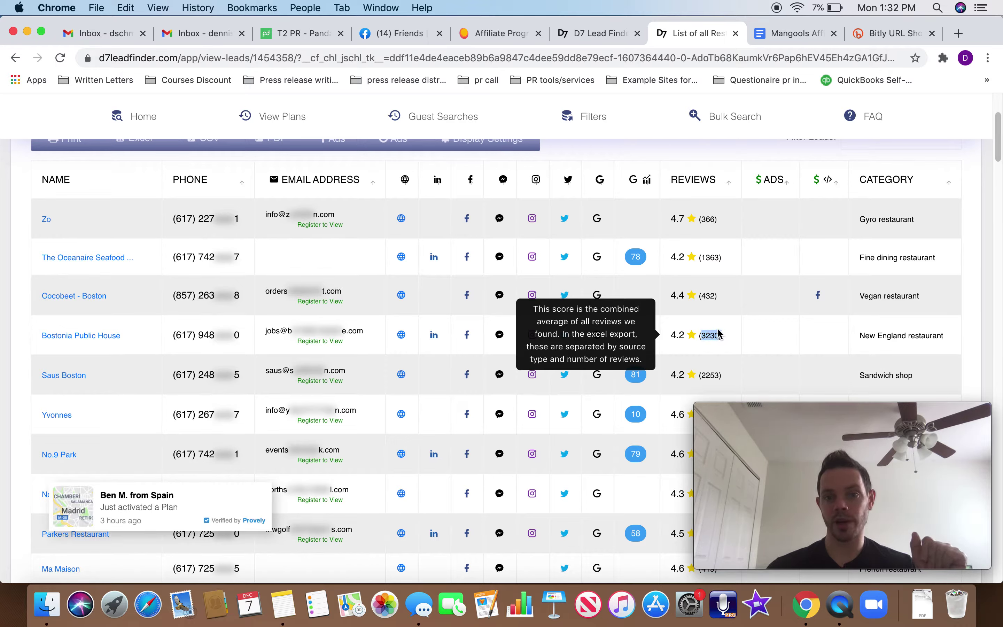
pyautogui.moveTo(637, 255)
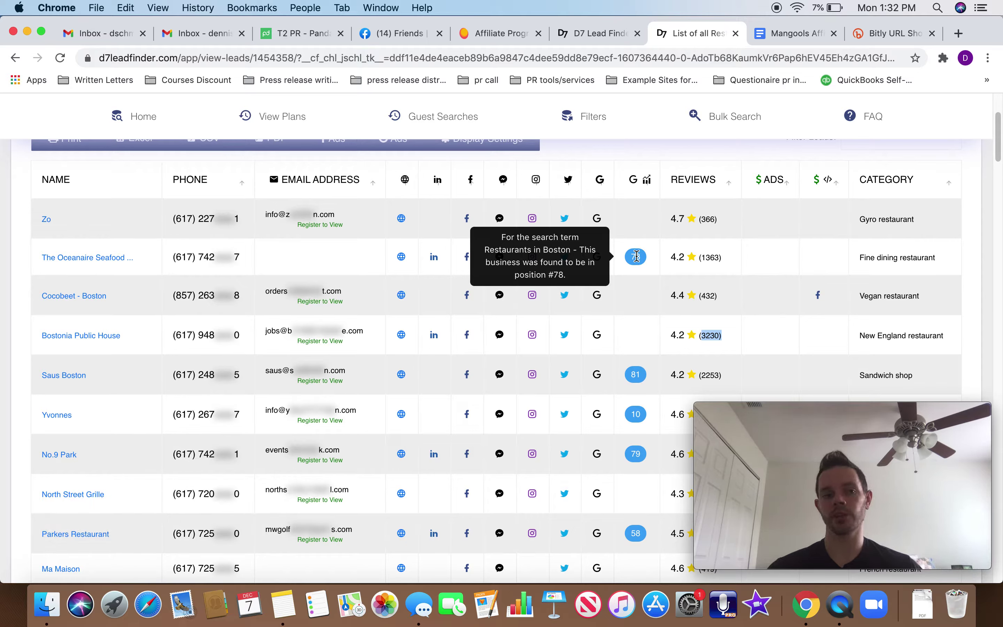
pyautogui.scroll(-2, 637, 257)
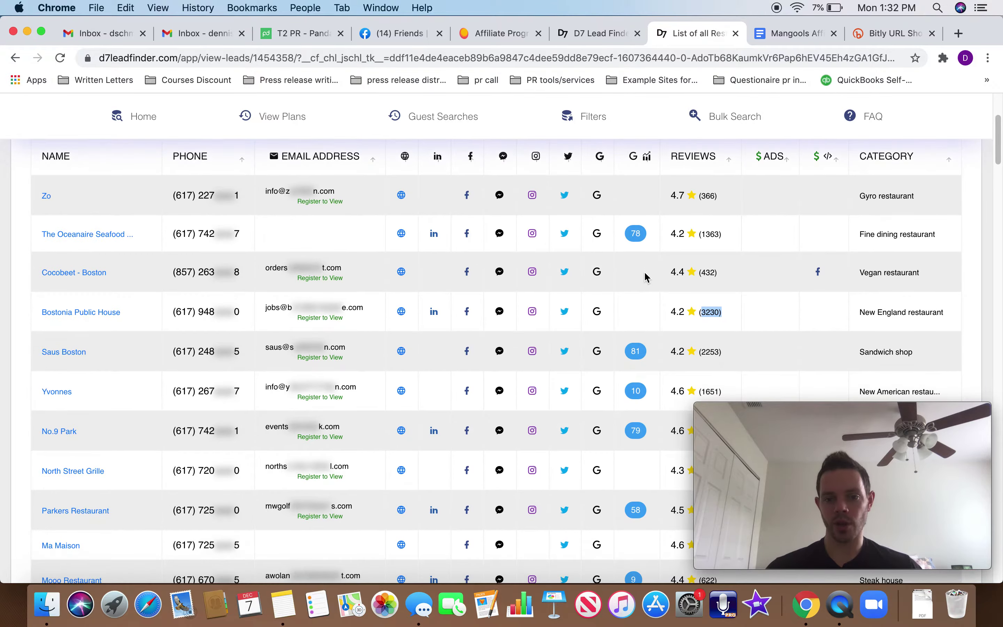
pyautogui.moveTo(639, 426)
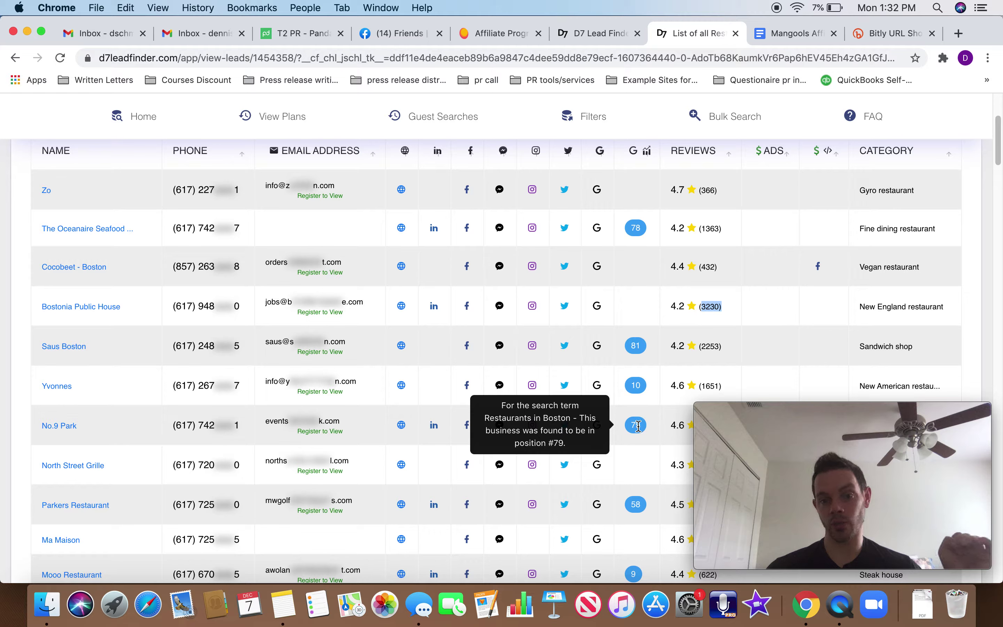
pyautogui.moveTo(635, 385)
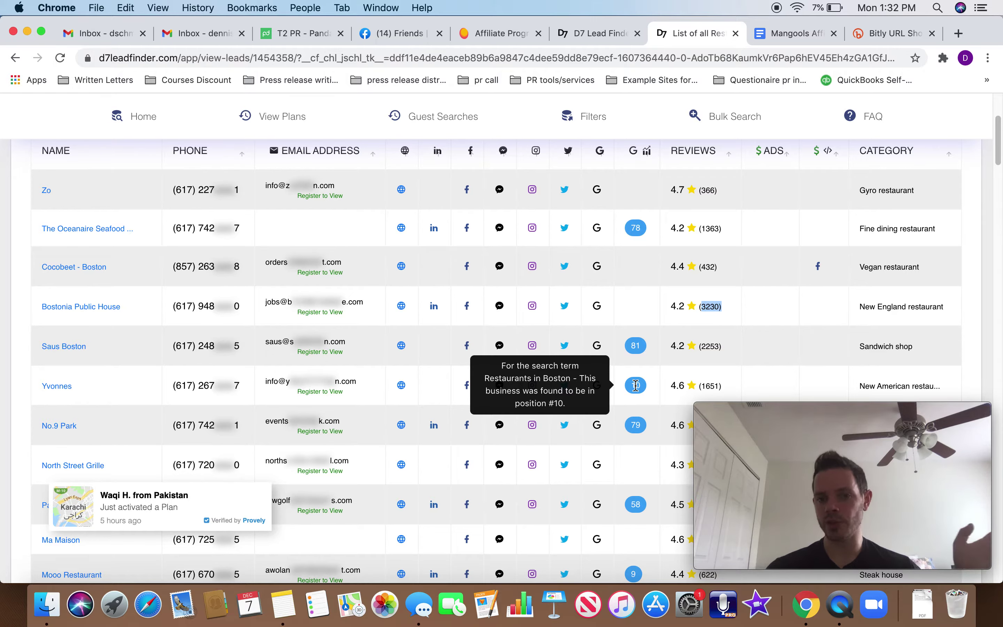
pyautogui.scroll(5, 636, 386)
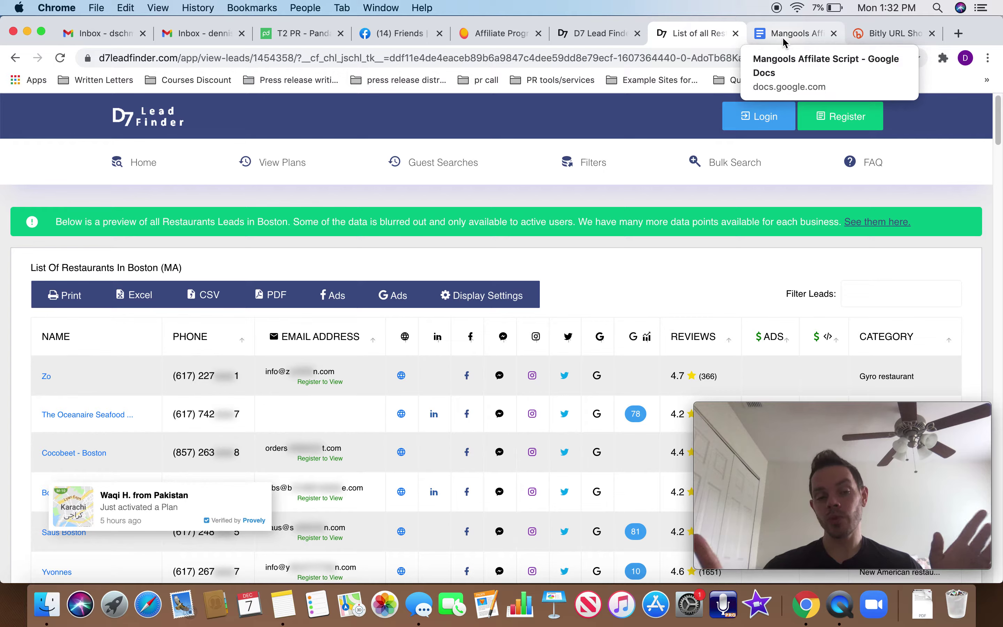
pyautogui.scroll(-3, 458, 387)
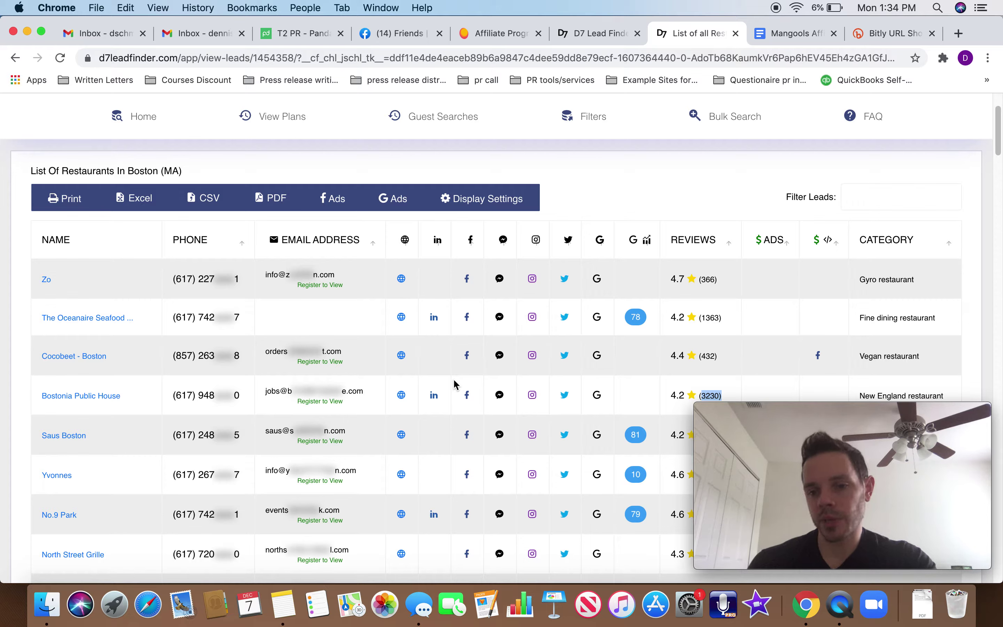
pyautogui.moveTo(684, 268)
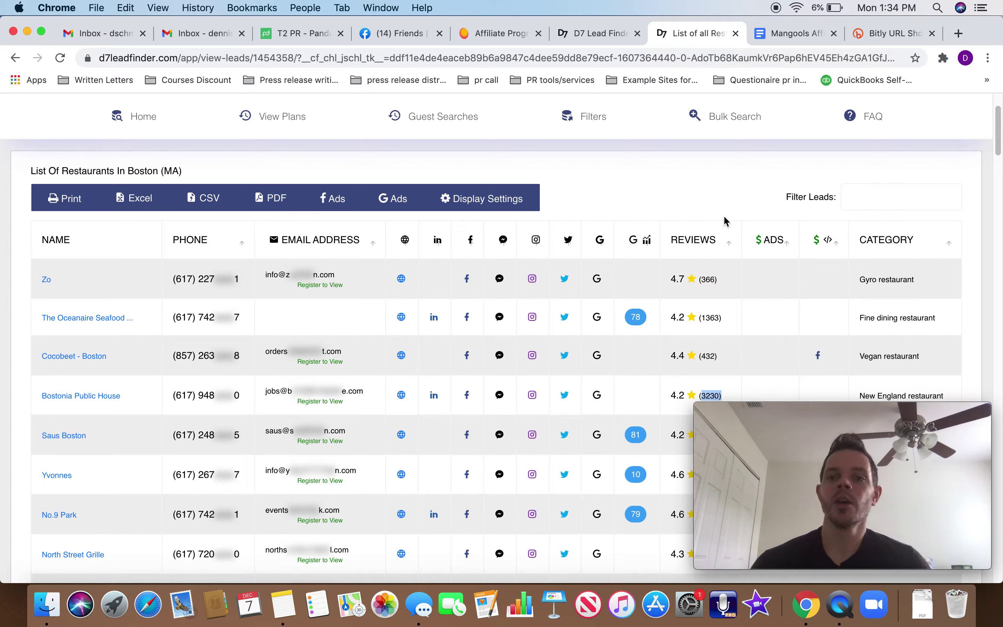
# In the Mangools Affilate Script email, accept the spelling suggestion changing 'doesnt' to 'doesn't'
pyautogui.click(769, 37)
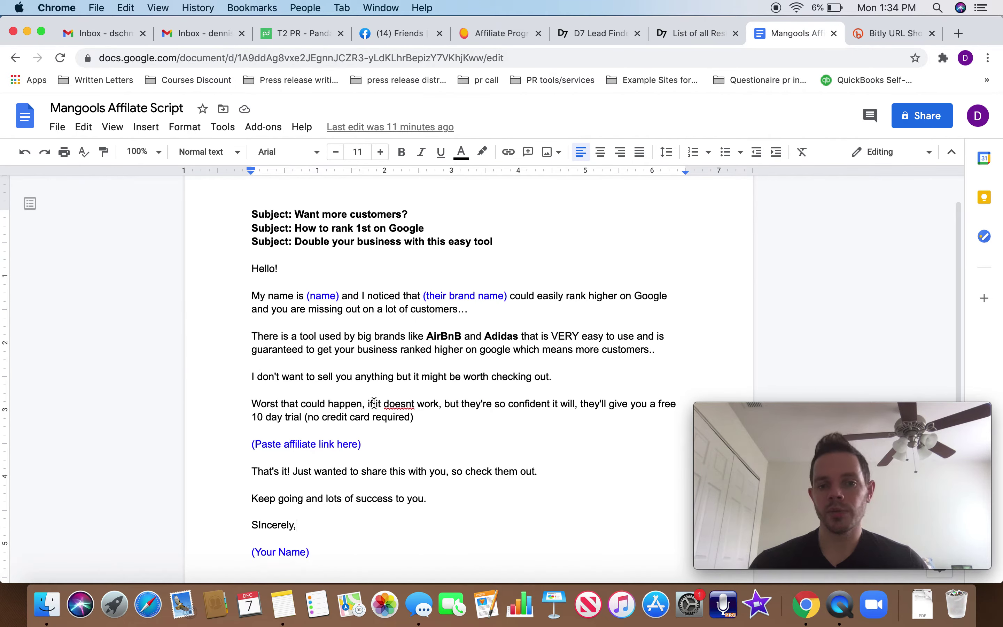
pyautogui.rightClick(408, 404)
pyautogui.click(439, 254)
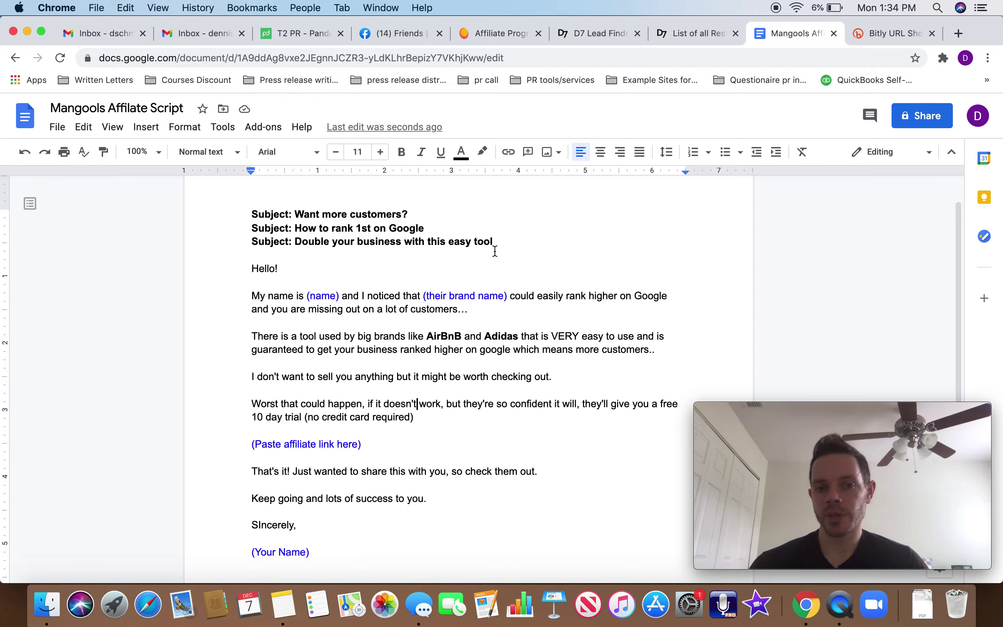
pyautogui.scroll(-2, 280, 380)
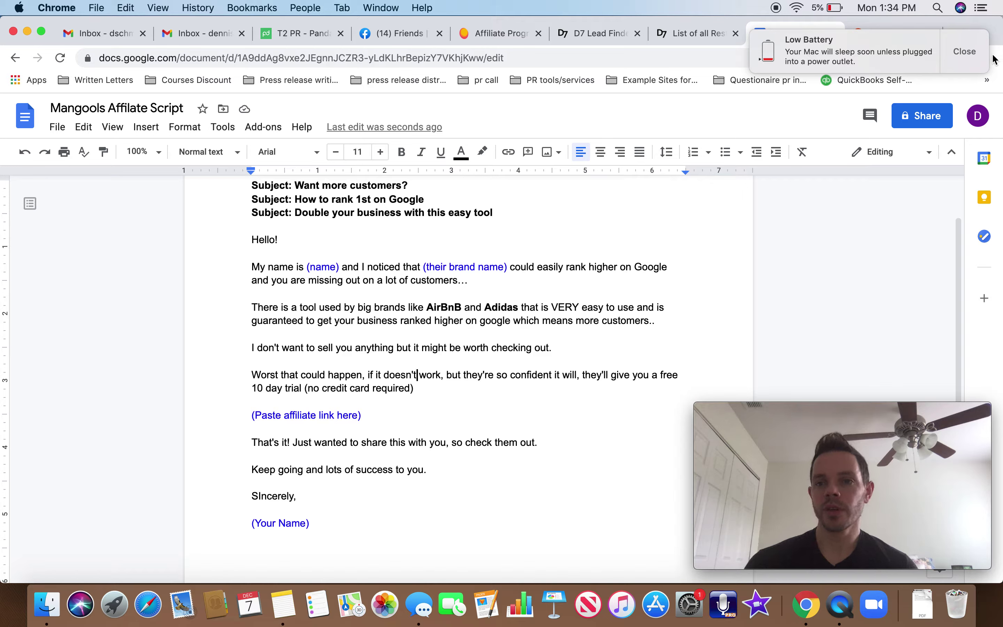
pyautogui.click(965, 52)
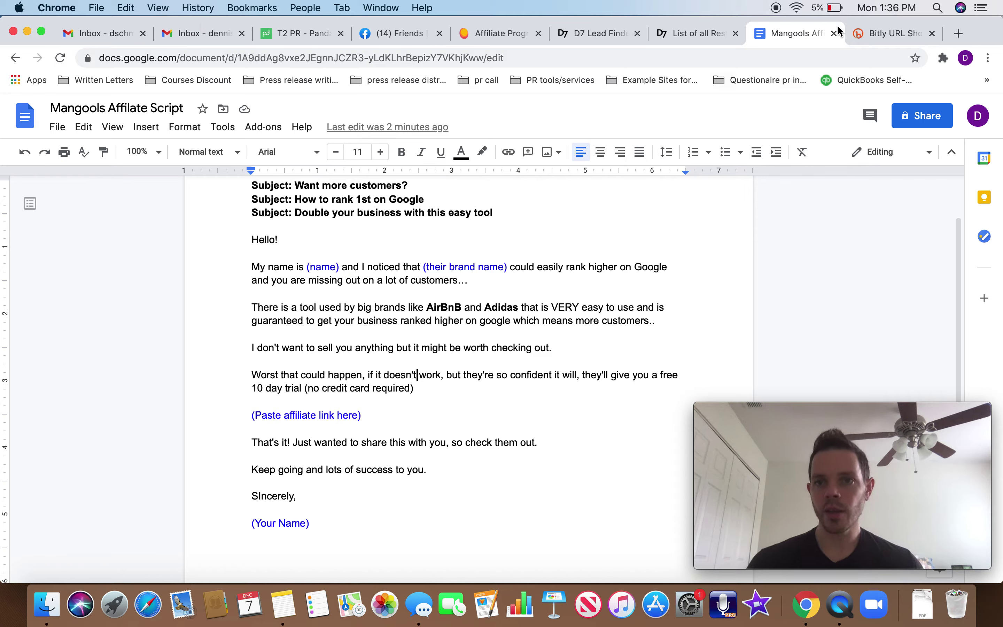
# View the Bitly homepage, then return to the Mangools commission table totalling $613.02 monthly
pyautogui.click(891, 33)
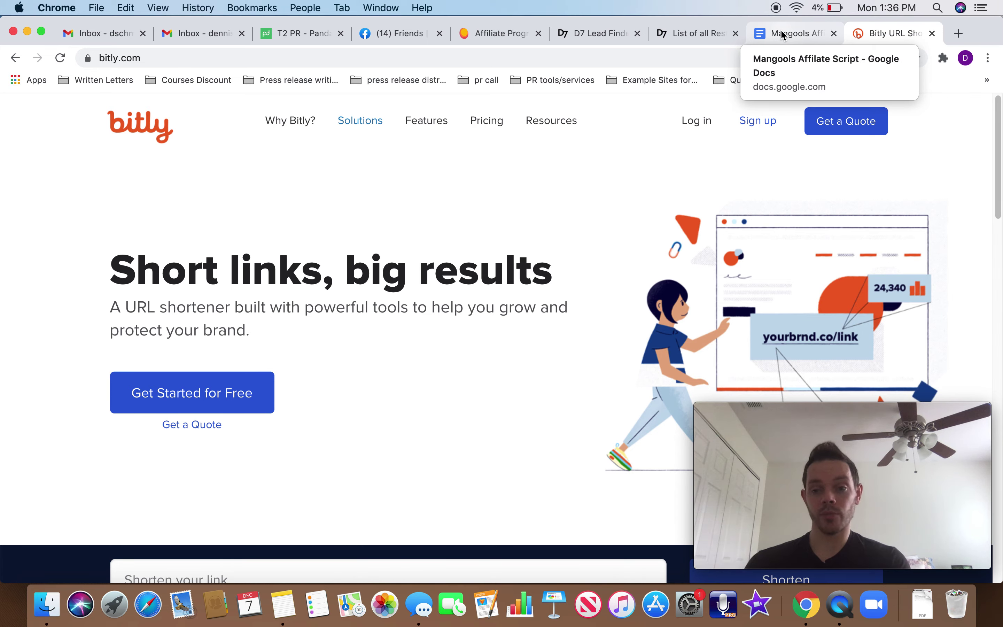
pyautogui.click(513, 37)
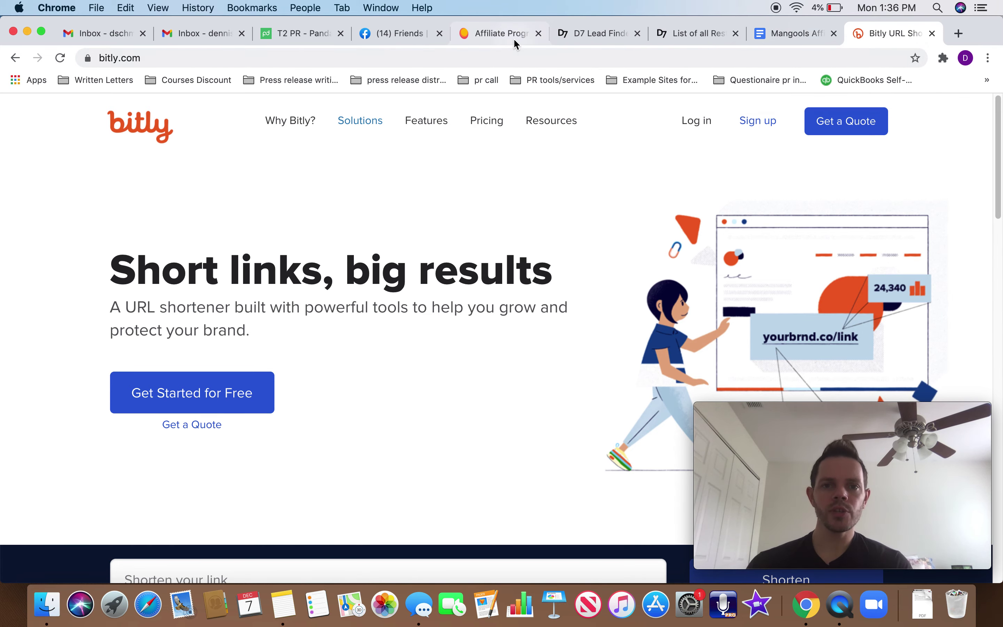
pyautogui.scroll(-15, 524, 294)
pyautogui.scroll(5, 524, 294)
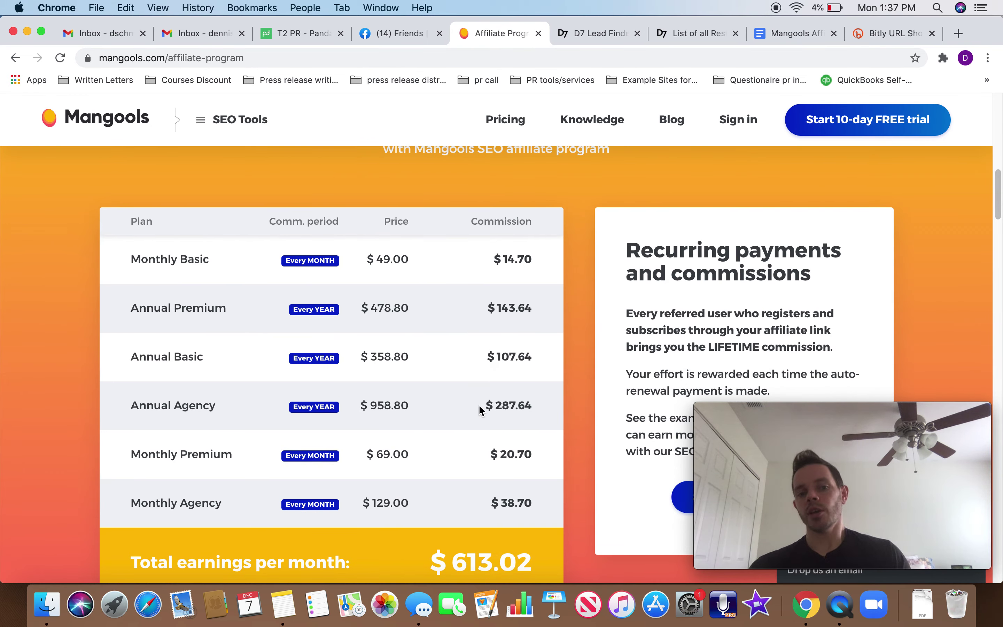
pyautogui.click(588, 43)
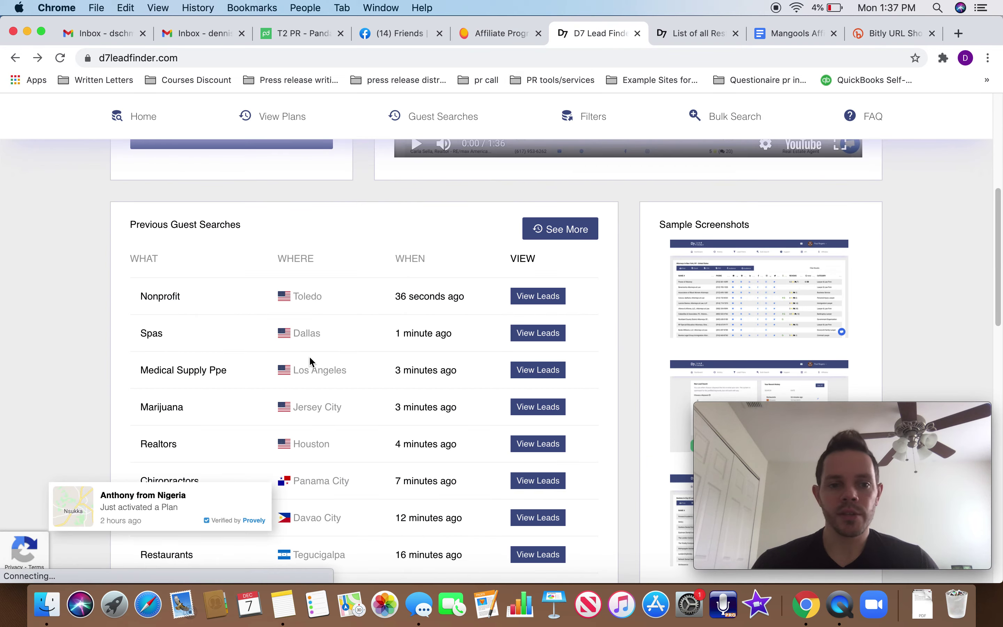
pyautogui.click(713, 33)
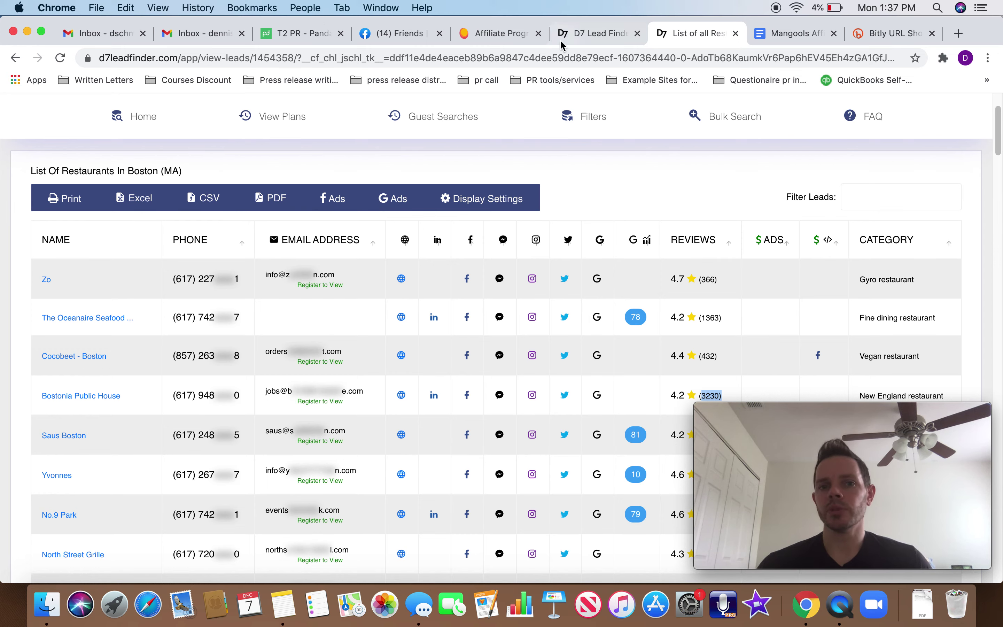
pyautogui.click(497, 33)
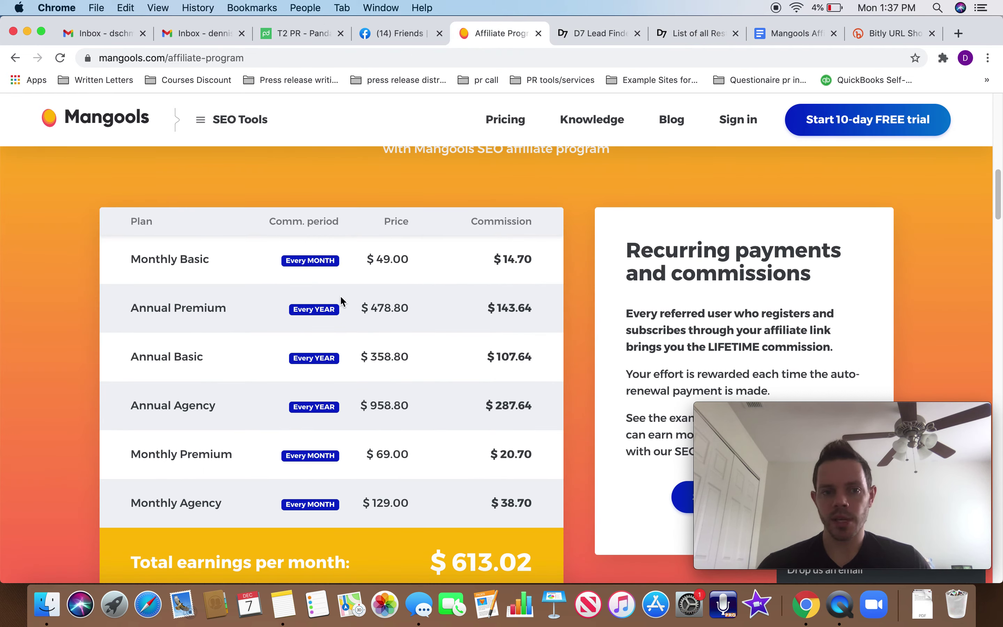
pyautogui.scroll(10, 340, 294)
pyautogui.scroll(-20, 340, 295)
pyautogui.scroll(15, 338, 314)
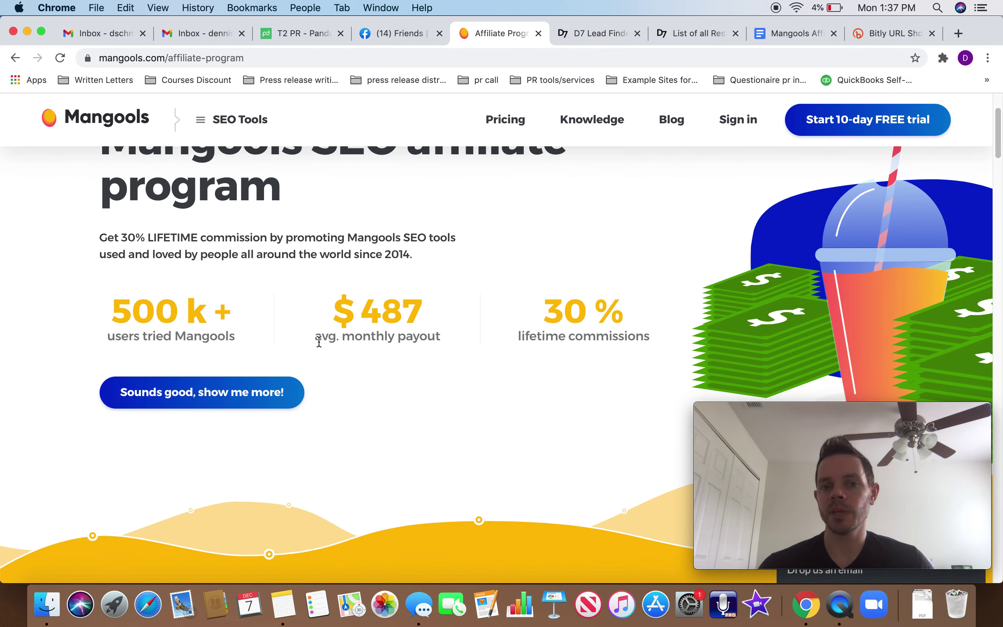
pyautogui.scroll(3, 319, 345)
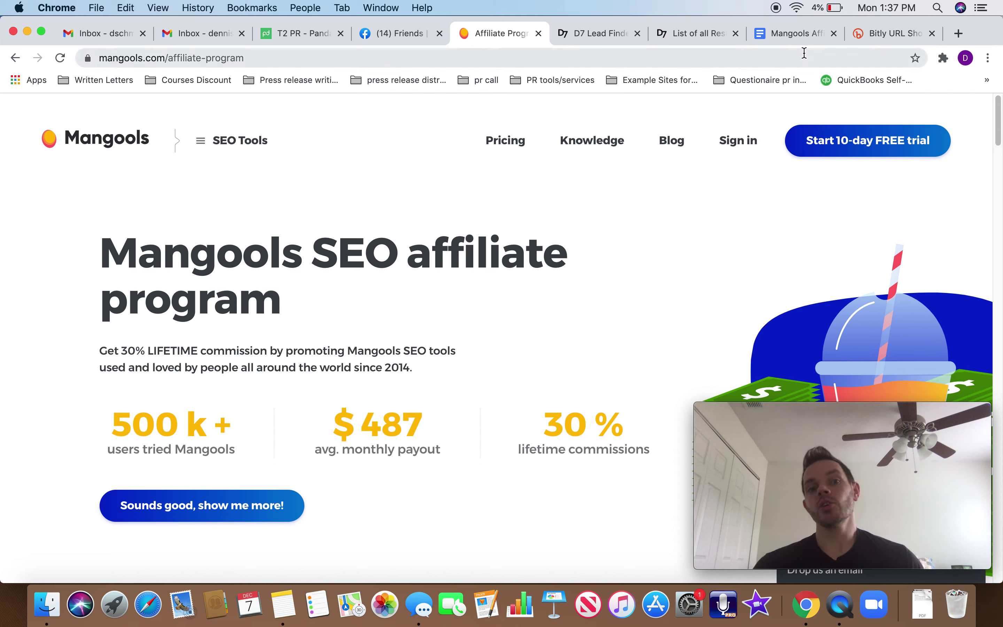